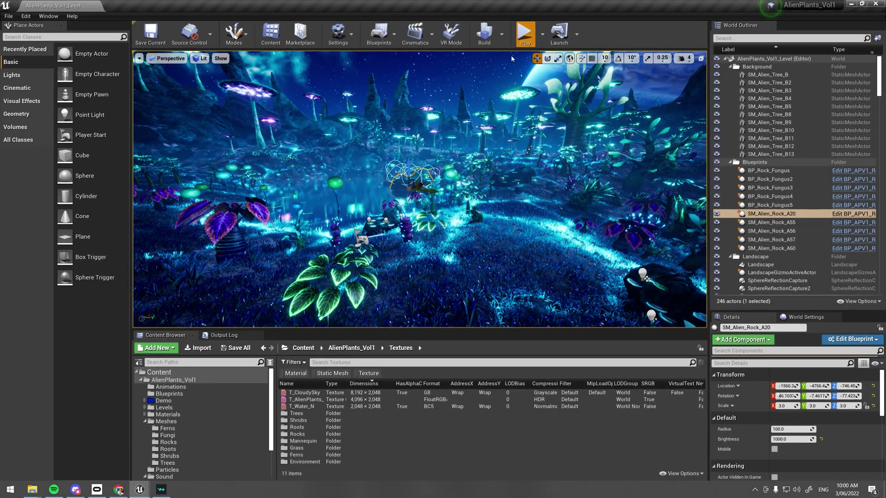
Step: Play-test the AlienPlants_Vol1 level, running the mannequin through the glowing plants and grass, and end the play session
left_click(525, 33)
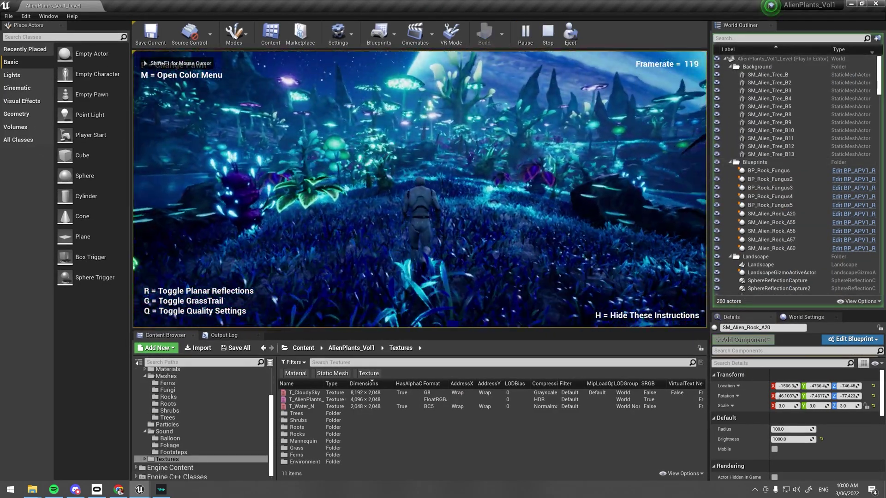
key("w")
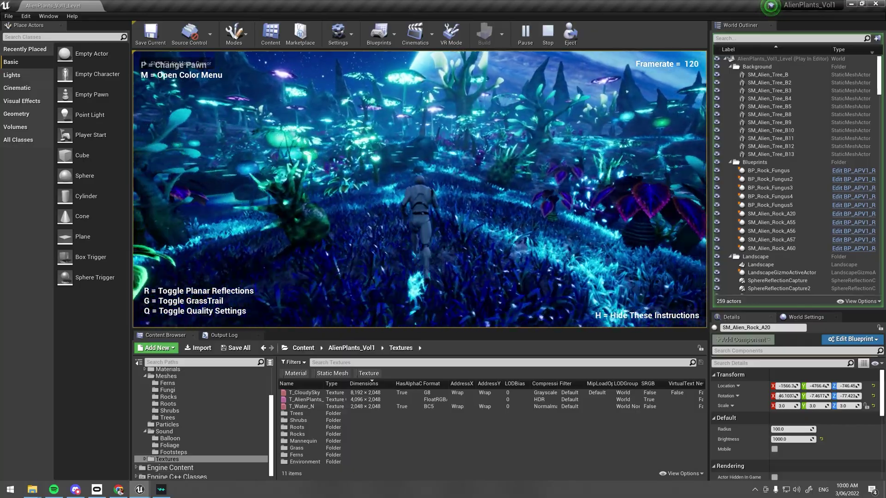
key("w")
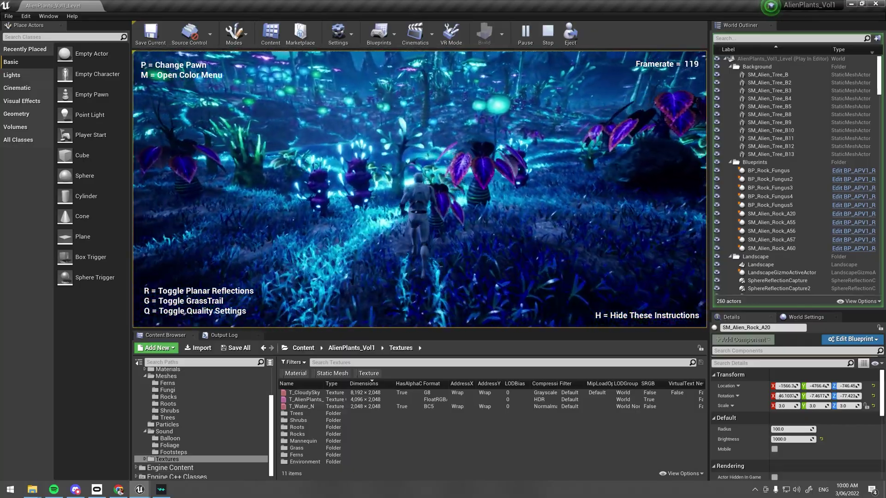
key("w")
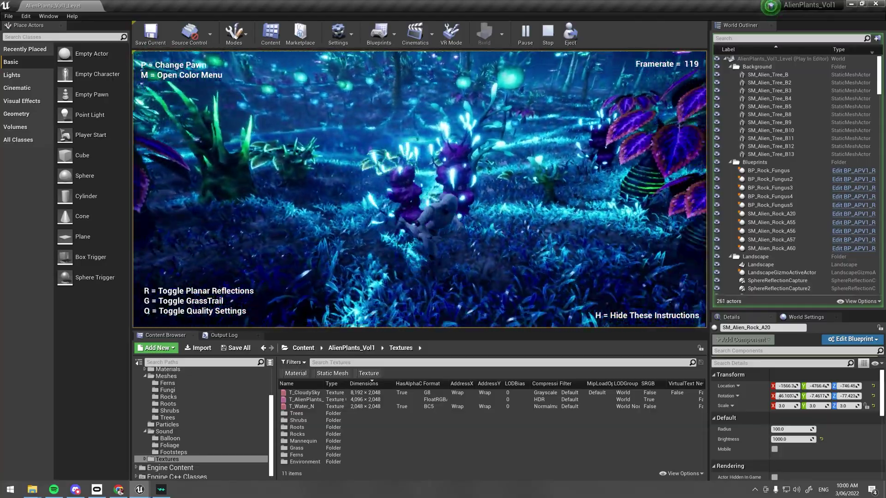
key("w")
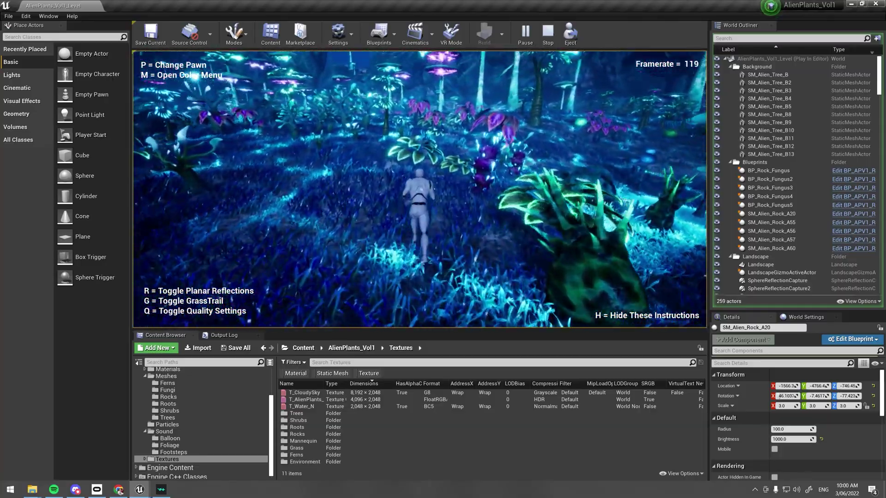
key("w")
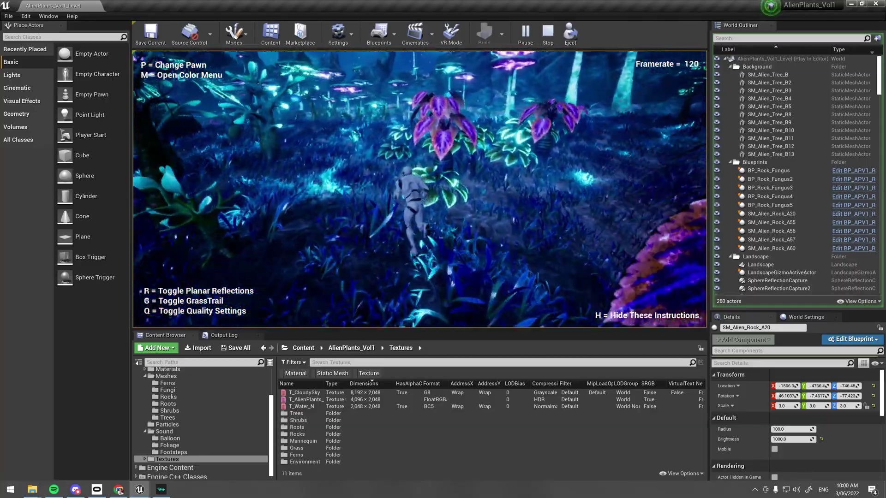
key("w")
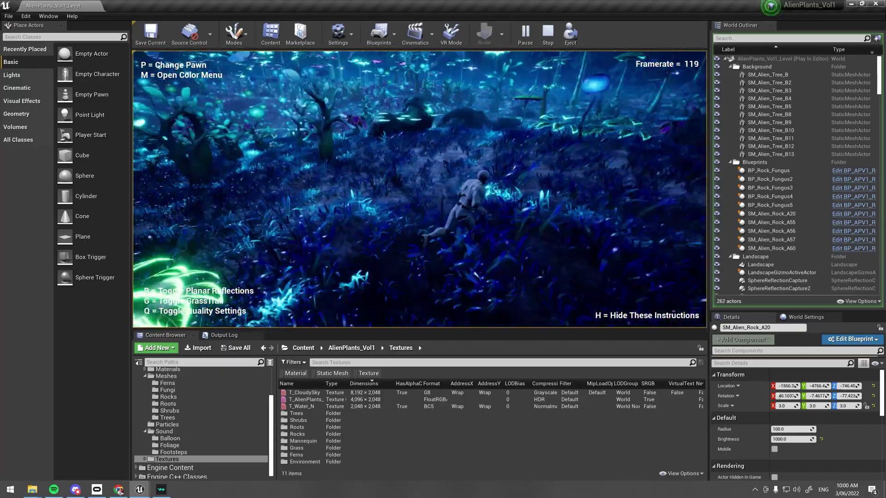
key("Escape")
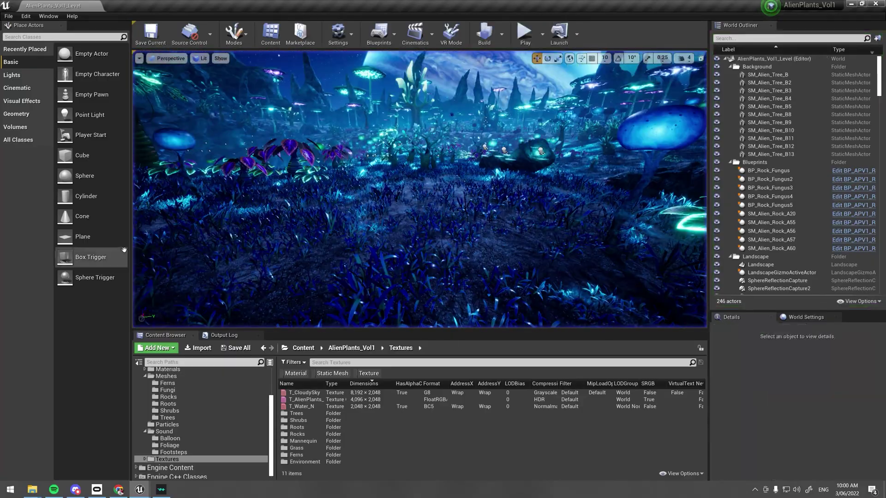
Step: Migrate the whole AlienPlants_Vol1 folder with all its listed assets to the Content folder of the AlienPlantTutorial project
scroll(244, 391, "up", 3)
left_click(194, 380)
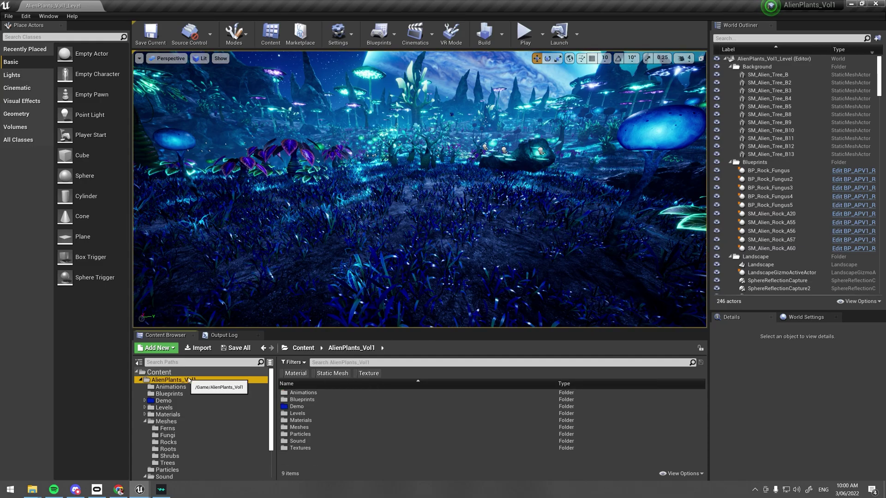
right_click(194, 379)
mouse_move(236, 209)
left_click(224, 305)
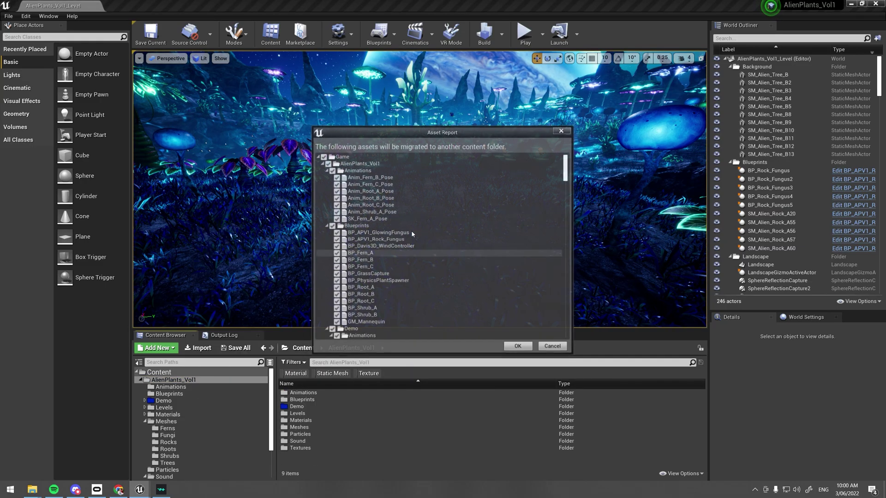
left_click(518, 347)
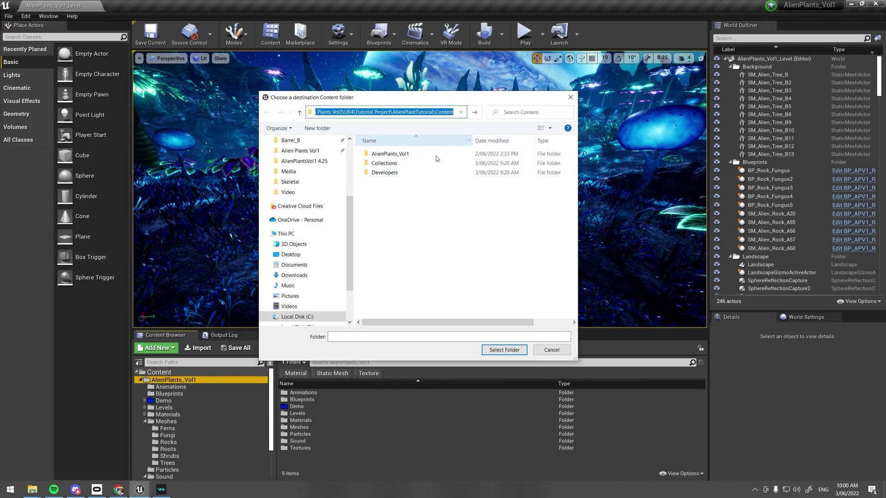
key("Return")
left_click(504, 350)
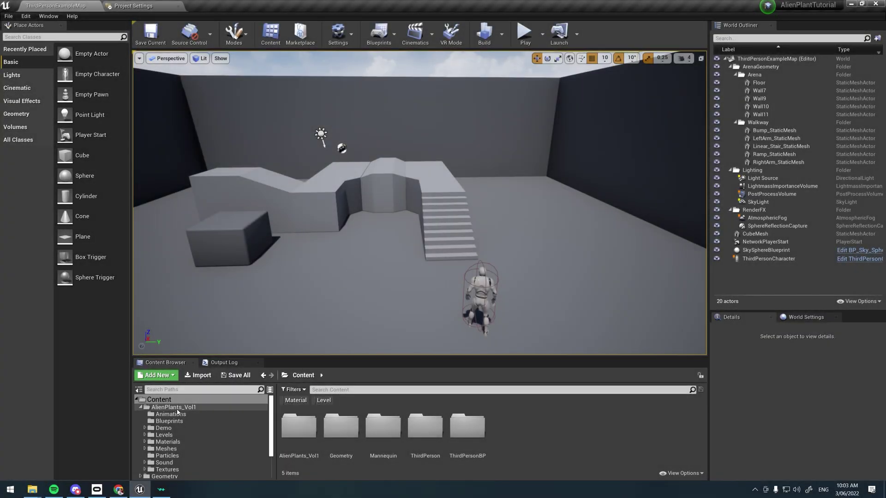
Step: In the AlienPlantTutorial project, open AlienPlants_Vol1_Level from the migrated AlienPlants_Vol1 Levels folder
left_click(178, 408)
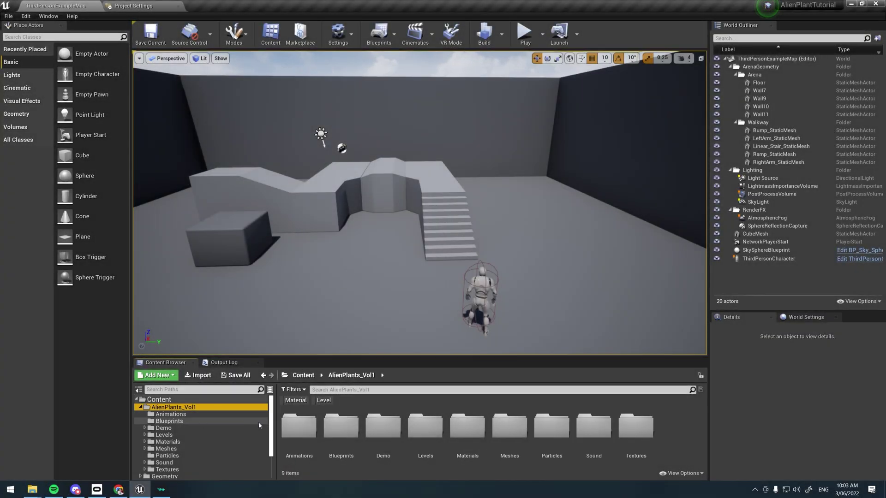
scroll(272, 430, "down", 1)
scroll(184, 425, "up", 1)
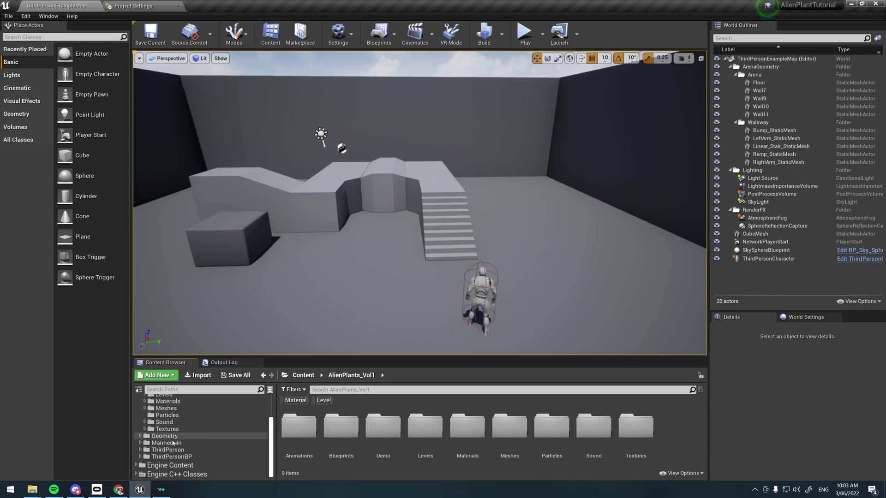
left_click(184, 434)
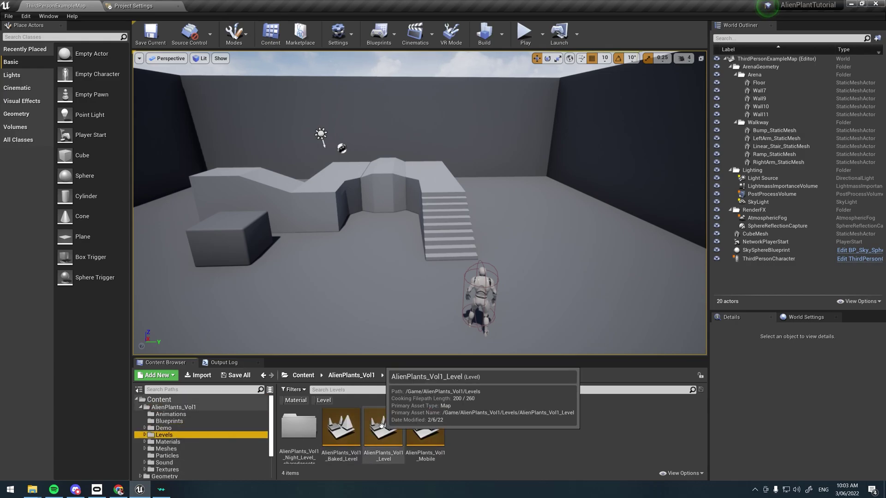
double_click(382, 425)
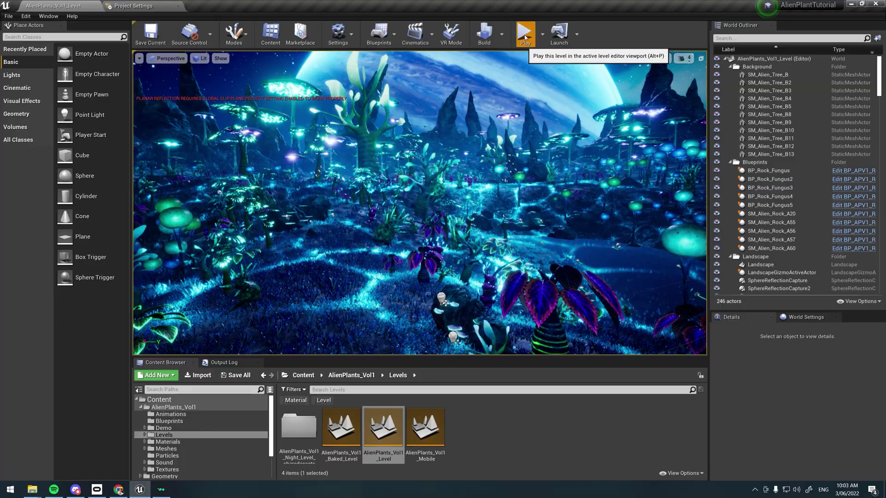
Step: Play-test the migrated level and examine its plants, grass and water surface in the viewport
left_click(525, 33)
key("w")
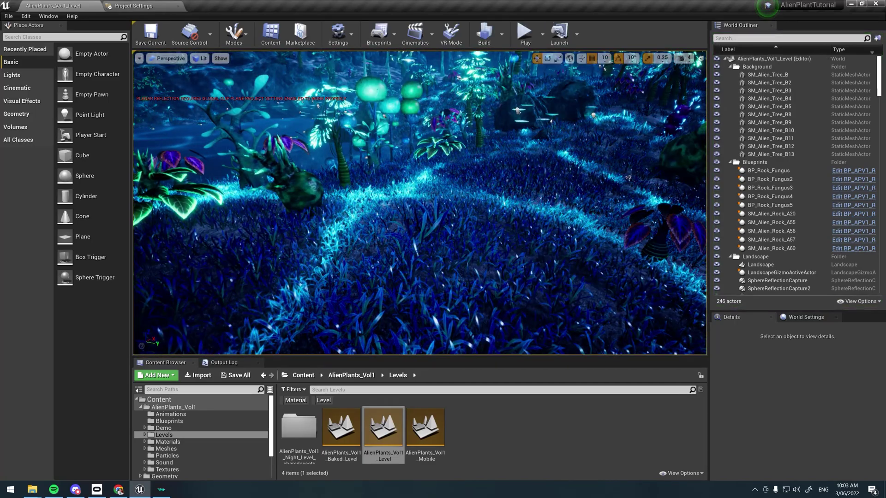
right_click_drag(413, 197, 203, 249)
key("g")
right_click_drag(263, 247, 264, 247)
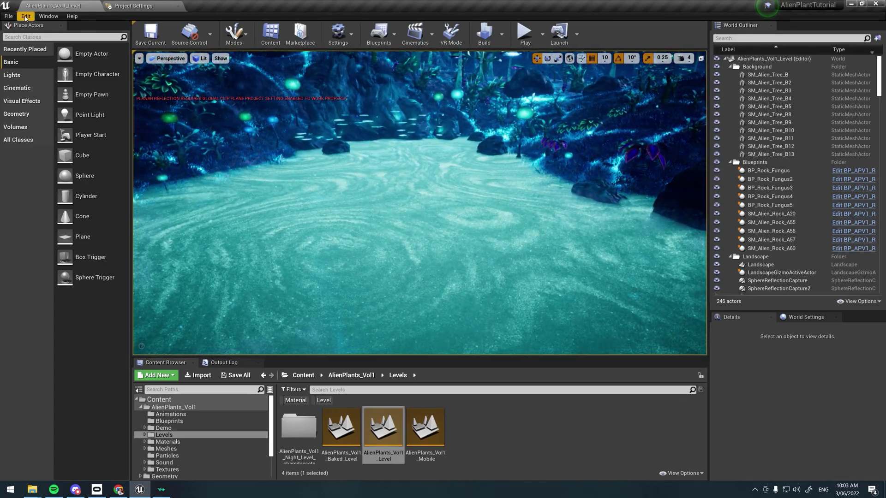
Step: Enable Generate Mesh Distance Fields in the Project Settings
left_click(48, 15)
mouse_move(26, 16)
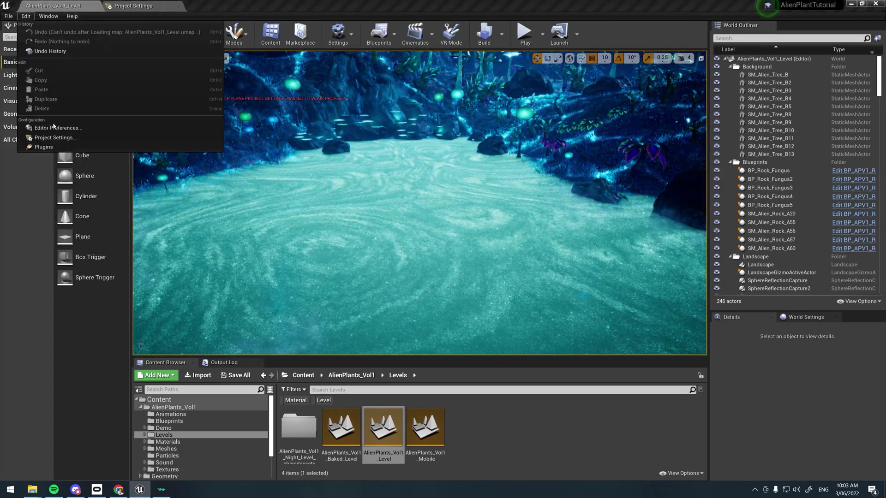
left_click(56, 137)
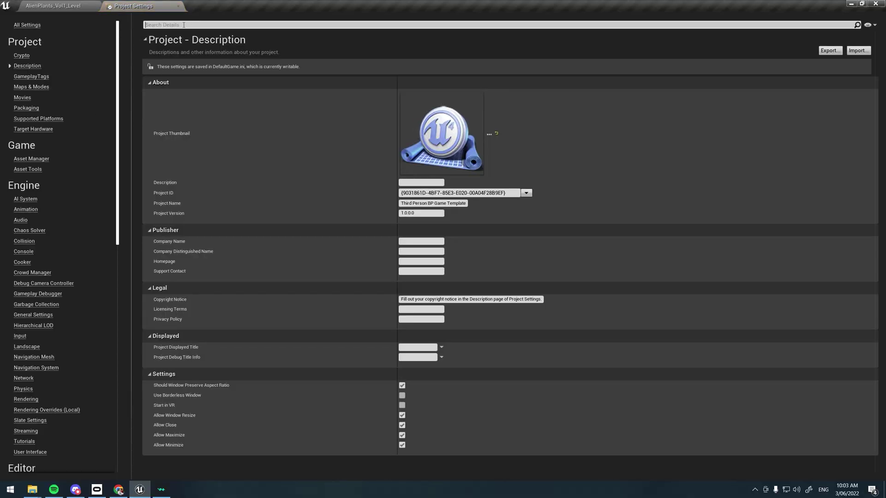
type("distance fie")
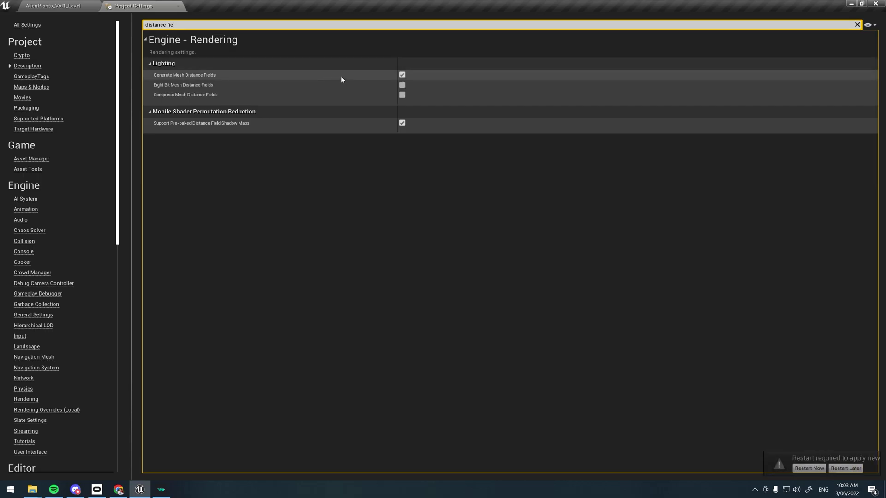
Step: Enable global clip plane support for Planar Reflections and restart the editor to apply the new settings
type("planar")
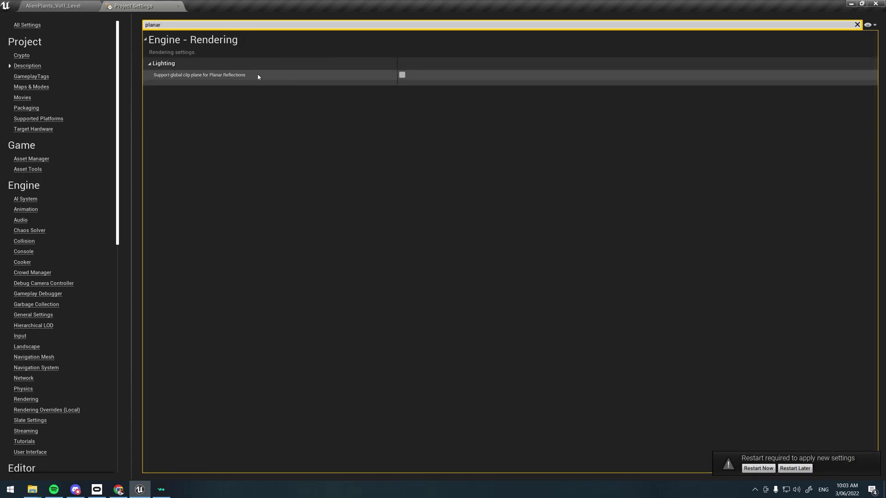
left_click(402, 74)
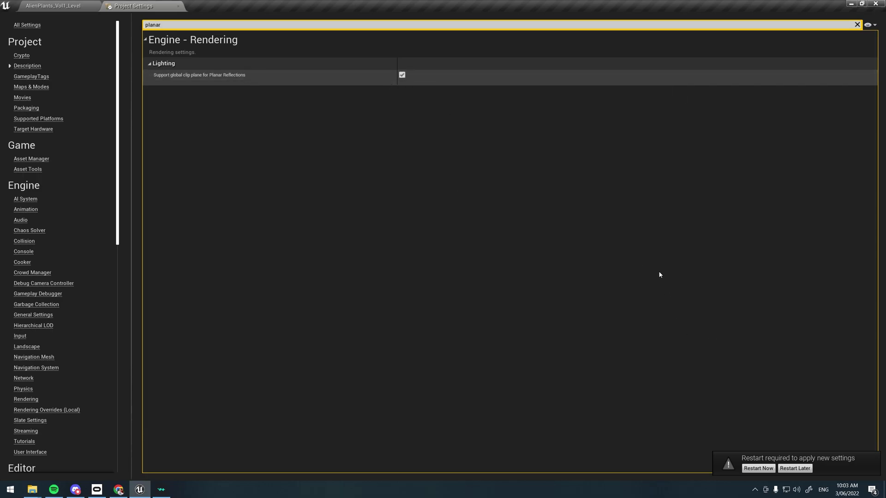
left_click(752, 469)
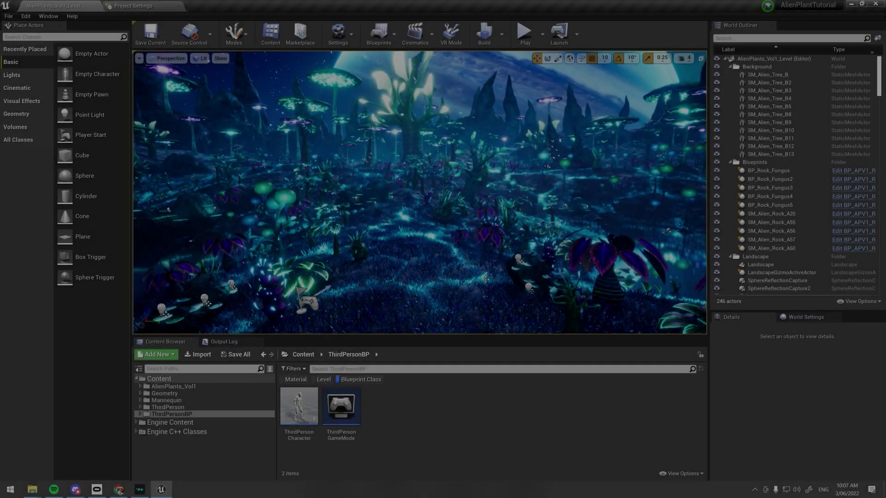
Step: In the World Settings, set the level's GameMode Override to the ThirdPersonGameMode blueprint from the ThirdPersonBP folder
right_click_drag(418, 192, 171, 245)
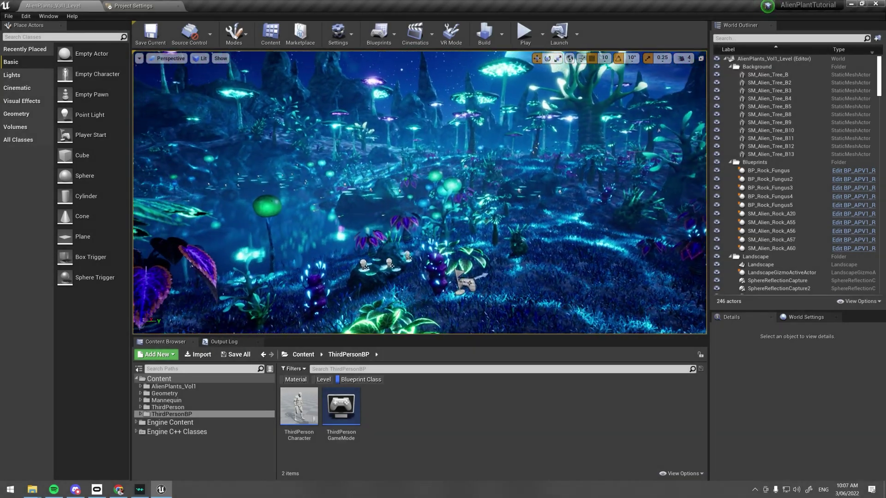
key("w")
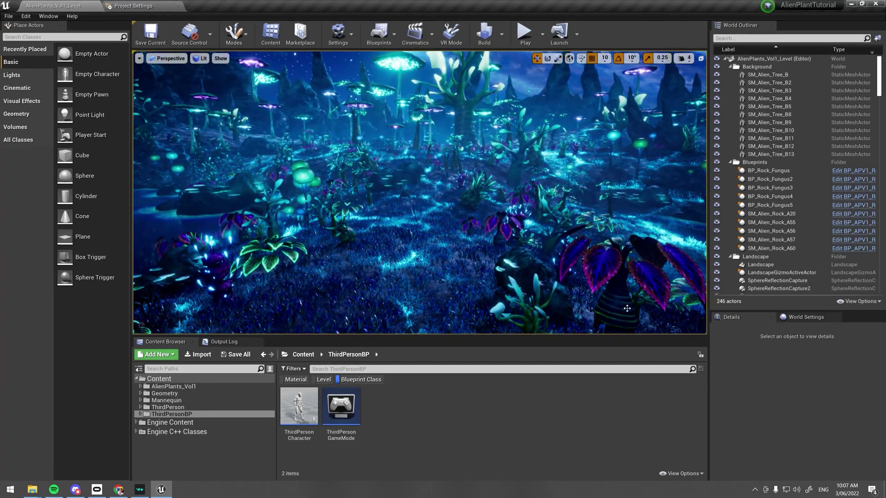
left_click(805, 317)
left_click_drag(809, 310, 805, 147)
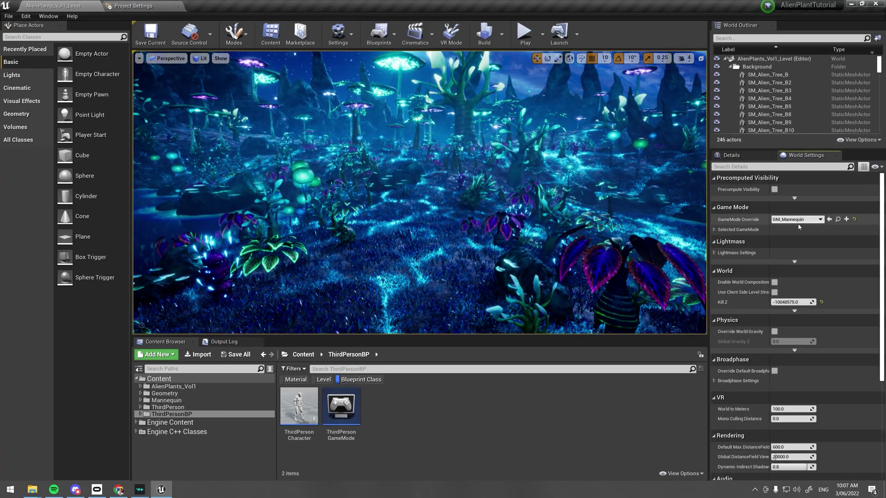
left_click(793, 220)
left_click(797, 237)
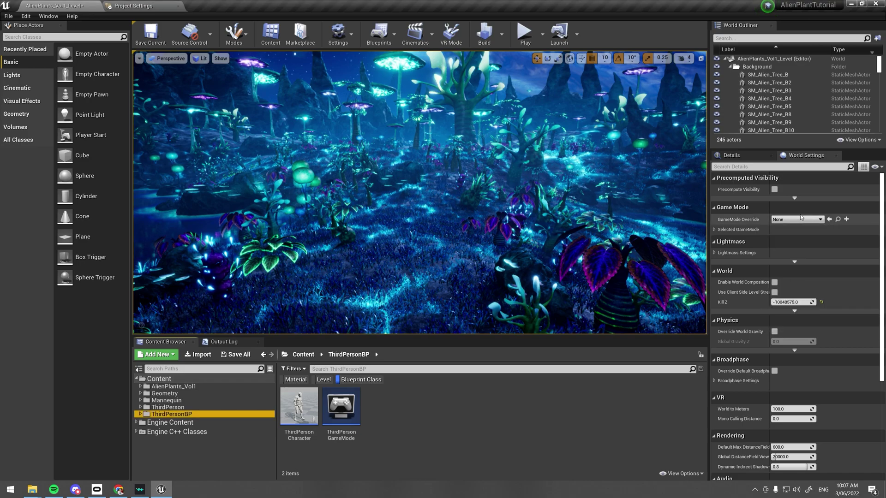
left_click(367, 380)
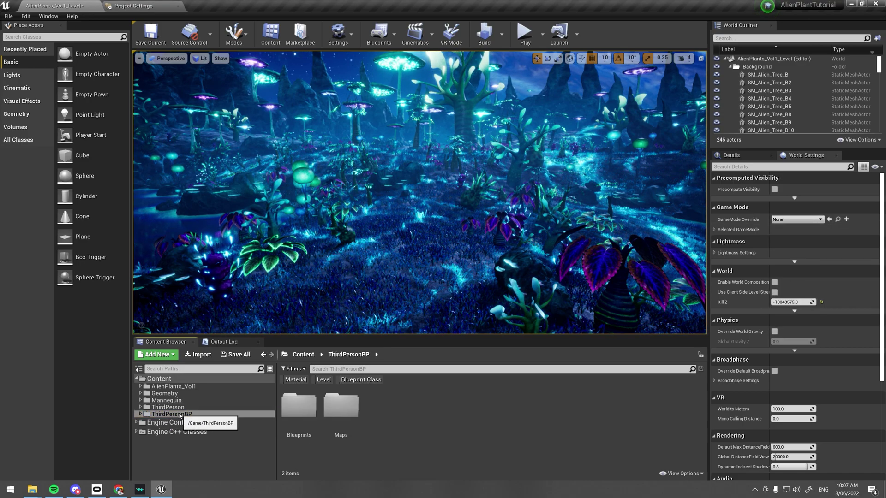
left_click(358, 381)
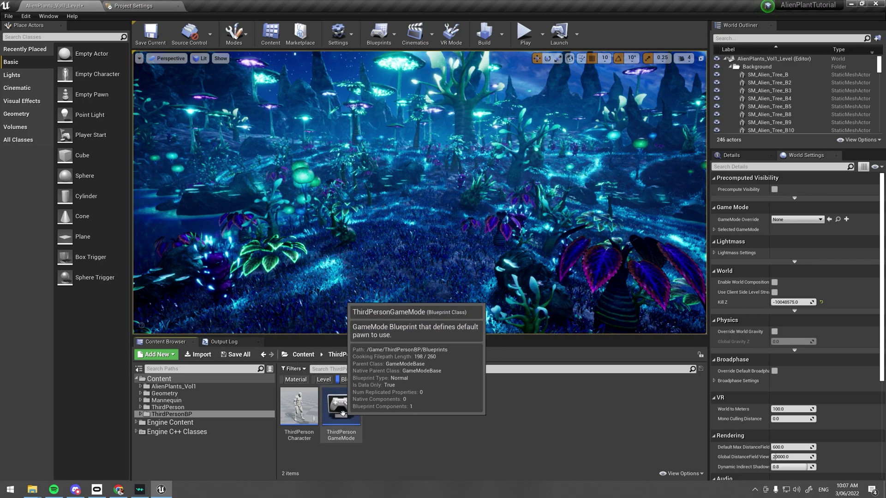
left_click(328, 413)
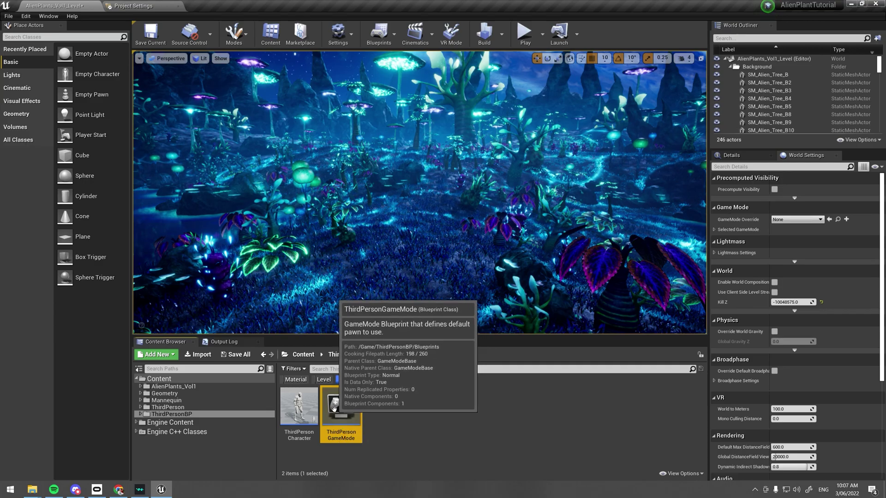
left_click_drag(328, 413, 783, 220)
left_click_drag(783, 219, 783, 220)
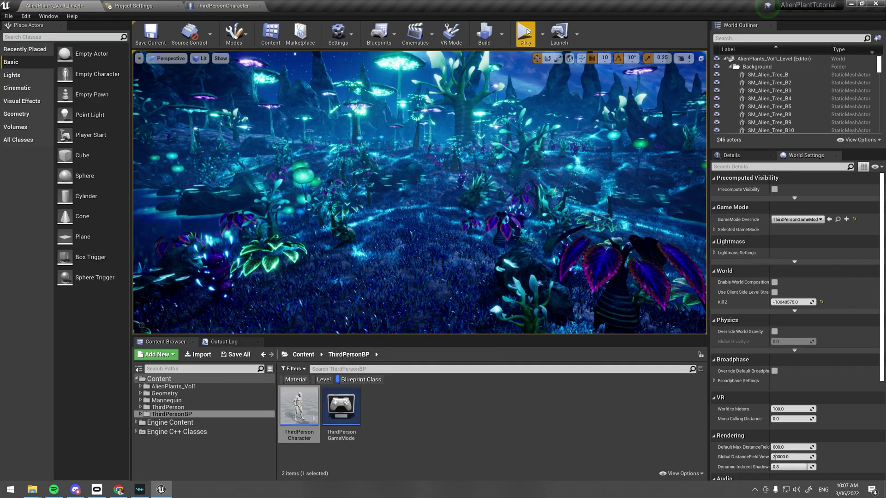
Step: Play-test the level with the third-person character, running through the plants and grass to check their interaction
left_click(528, 161)
key("w")
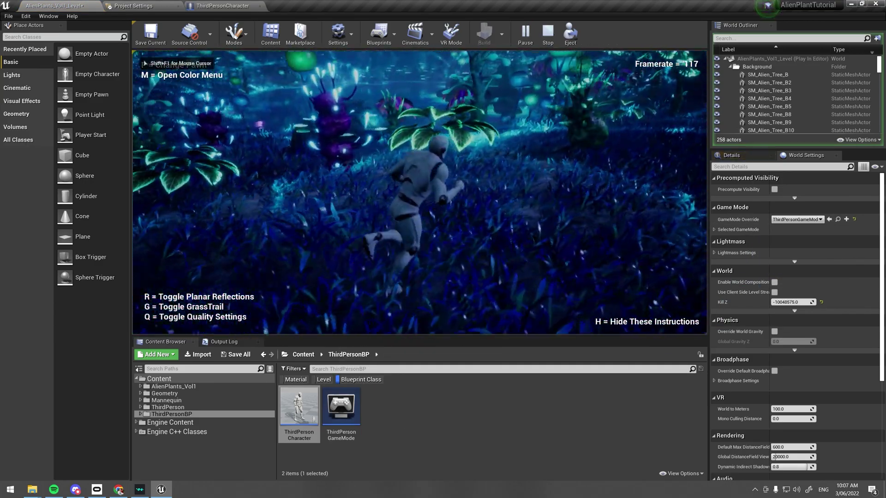
key("w")
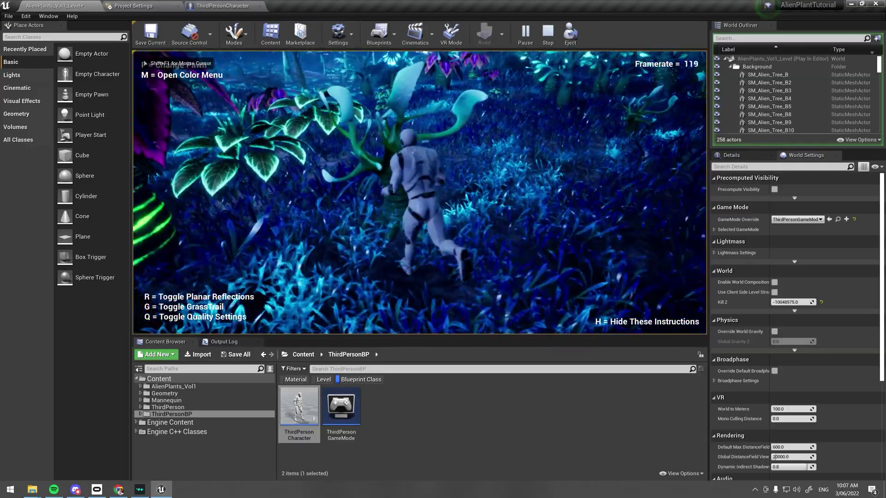
key("d")
key("w")
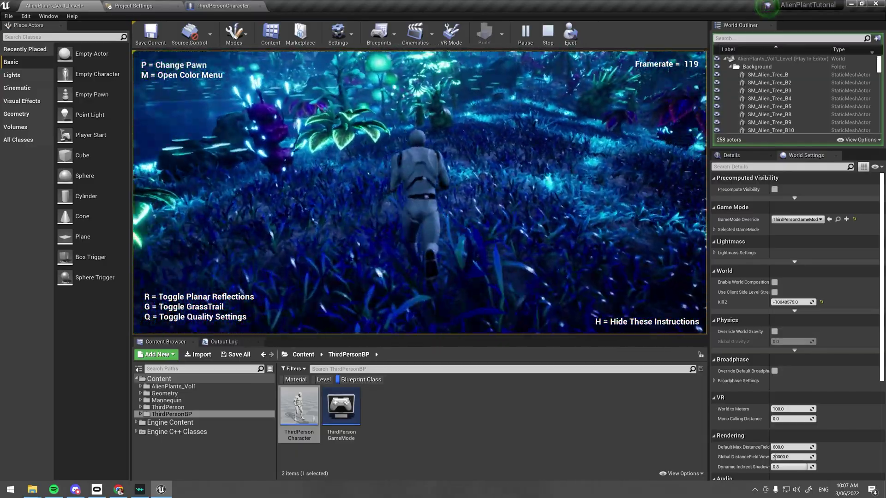
Step: End the play-test, show the Blueprints folder of AlienPlants_Vol1, and enlarge the Content Browser to reveal its assets
key("d")
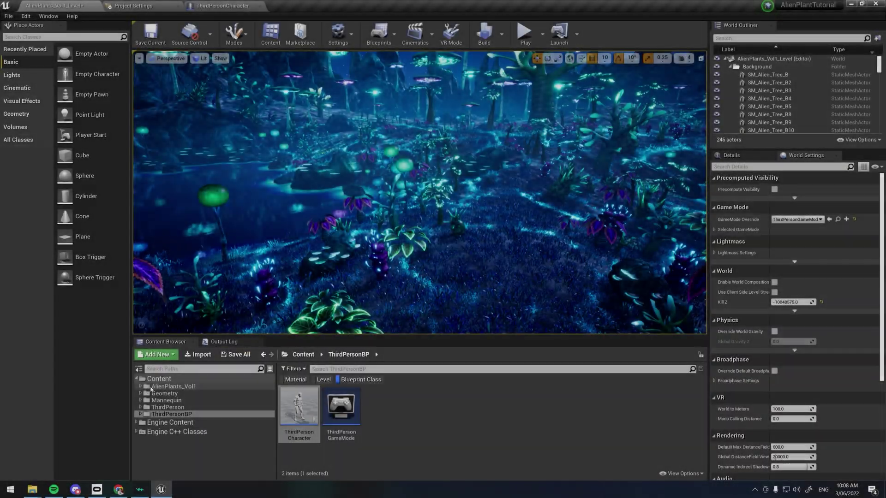
left_click(155, 388)
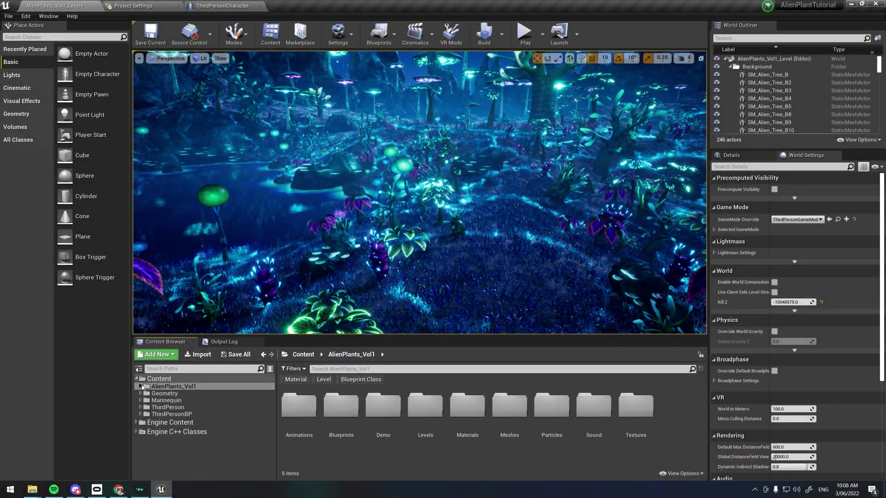
double_click(155, 387)
left_click(169, 393)
left_click(164, 401)
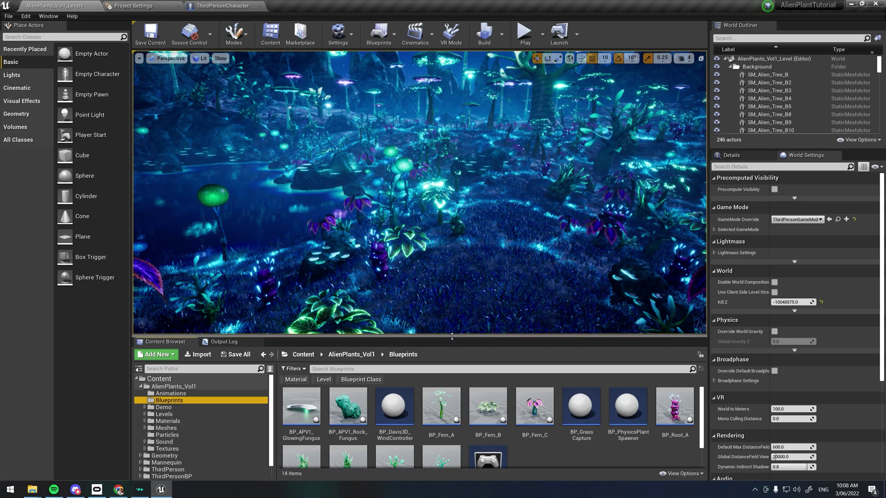
left_click_drag(450, 336, 450, 267)
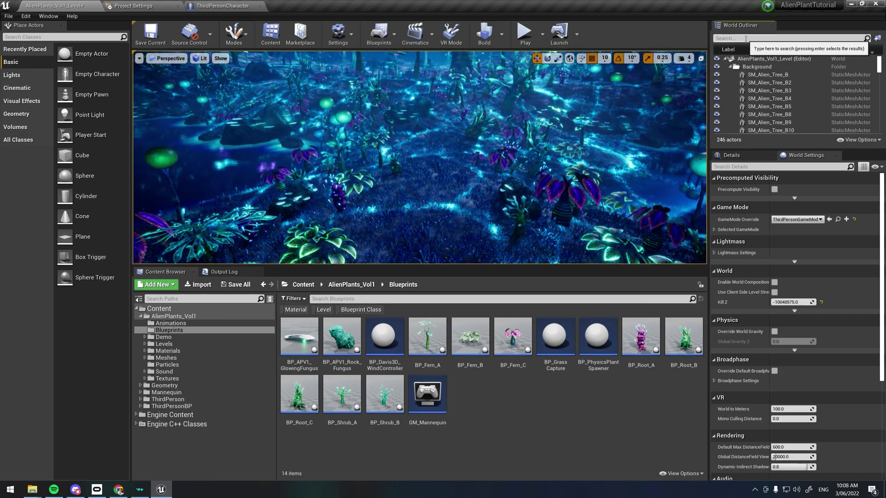
Step: Find the BP_GrassCapture actor by searching the level for "bp_grass", focus on it, and examine its bounds in the level
left_click(746, 38)
type("bp_grass")
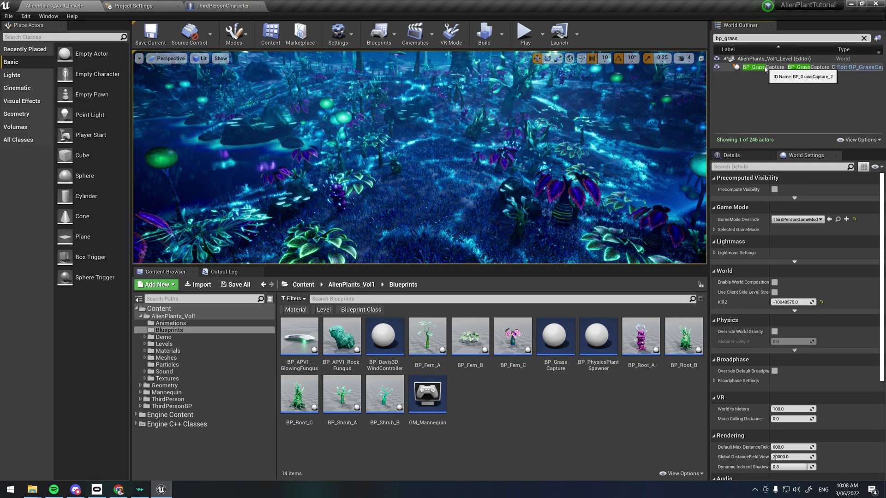
right_click_drag(646, 92, 655, 101)
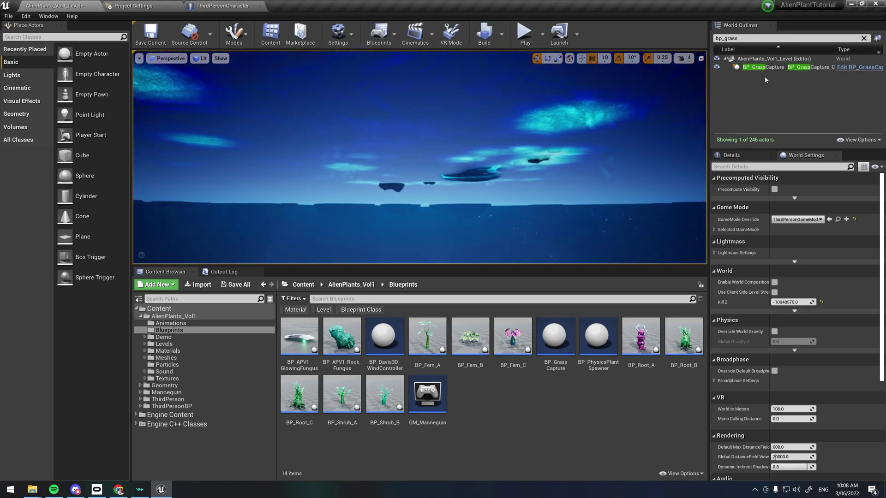
double_click(763, 67)
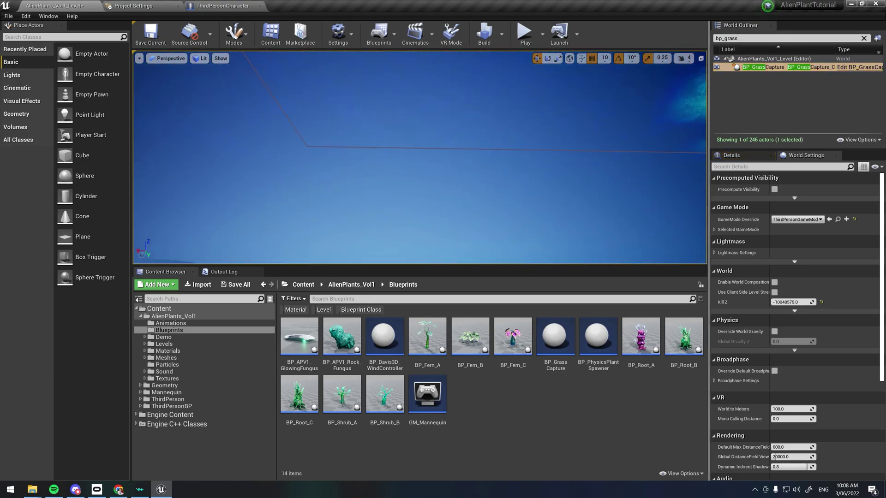
right_click_drag(419, 157, 554, 175)
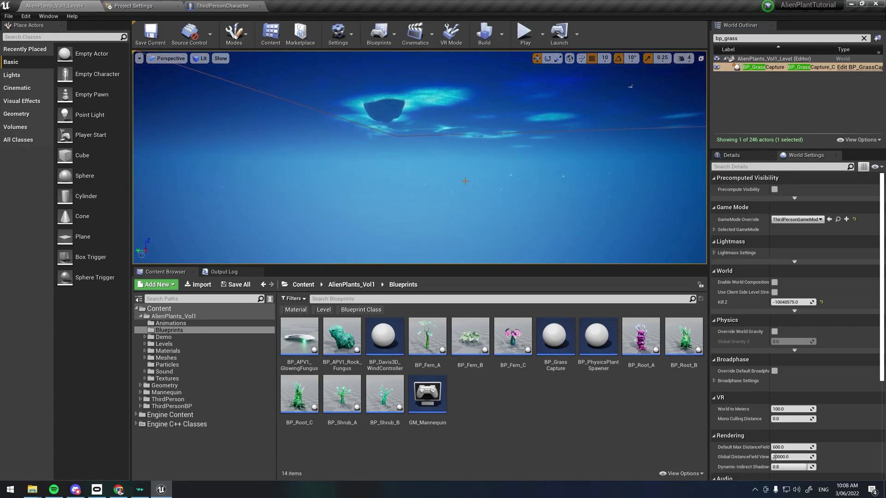
key("w")
right_click_drag(445, 178, 461, 203)
key("w")
mouse_move(484, 161)
right_mouse_down()
mouse_move(484, 203)
mouse_move(484, 161)
right_mouse_up()
Step: Select the landscape, locate its MI_APV1_Landscape material, and open it to examine the parameter groups
left_click(483, 216)
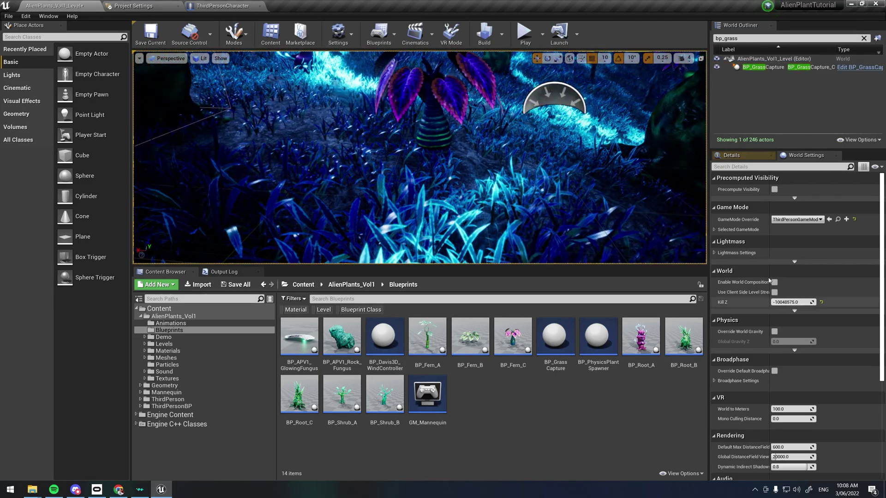
left_click(749, 156)
mouse_move(880, 249)
left_mouse_down()
mouse_move(884, 336)
mouse_move(884, 251)
left_mouse_up()
left_click(818, 422)
double_click(344, 333)
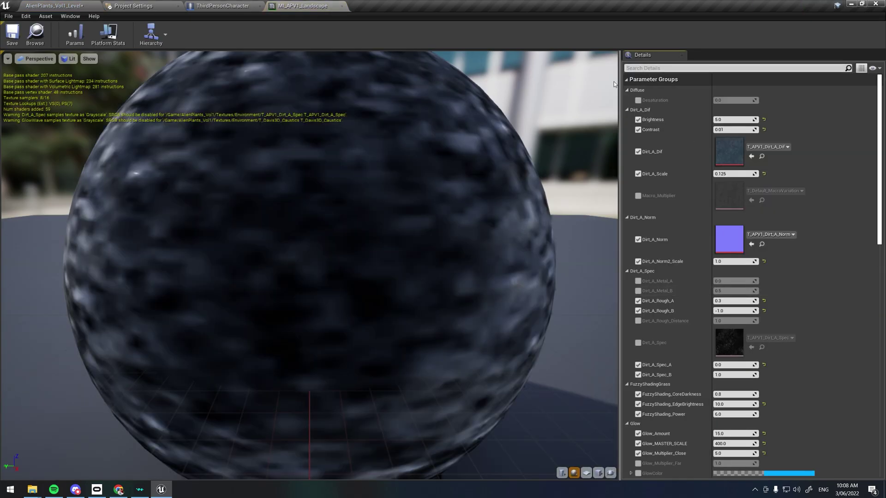
left_click(627, 80)
left_click(638, 262)
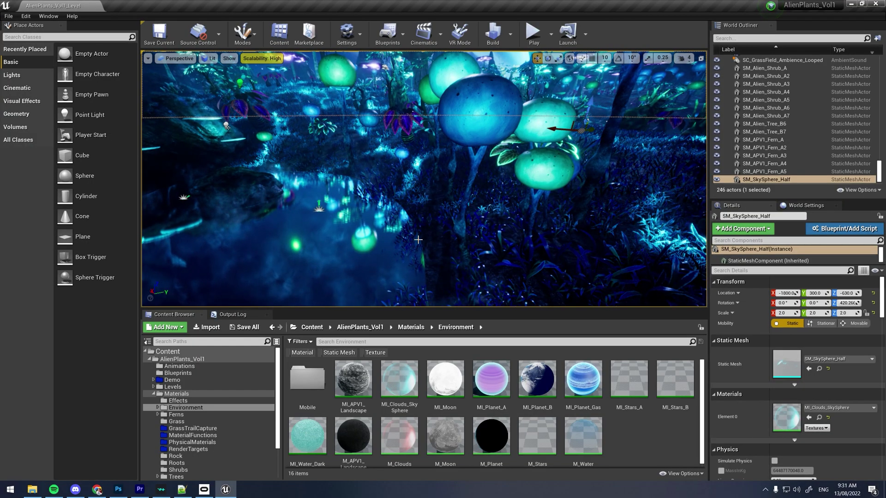
Step: In the AlienPlants_Vol1 project, select the Landscape actor and filter its details for "affect"
left_click(679, 148)
left_click(754, 129)
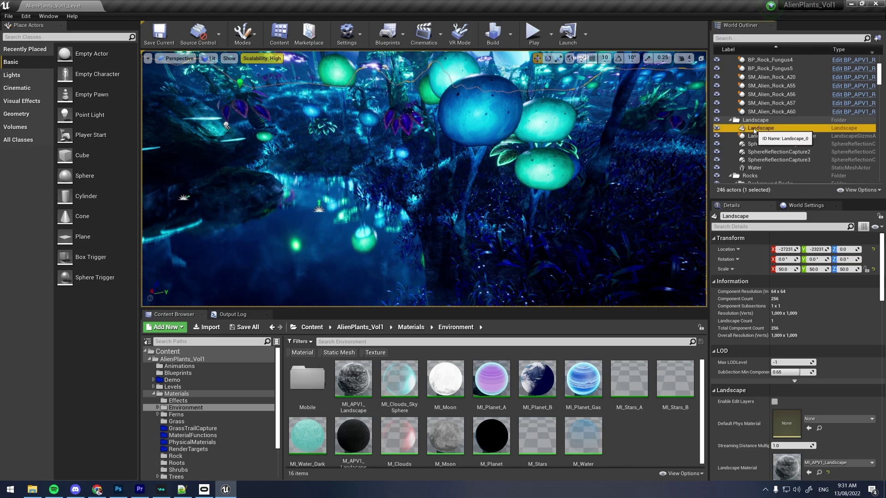
left_click(739, 226)
type("affect")
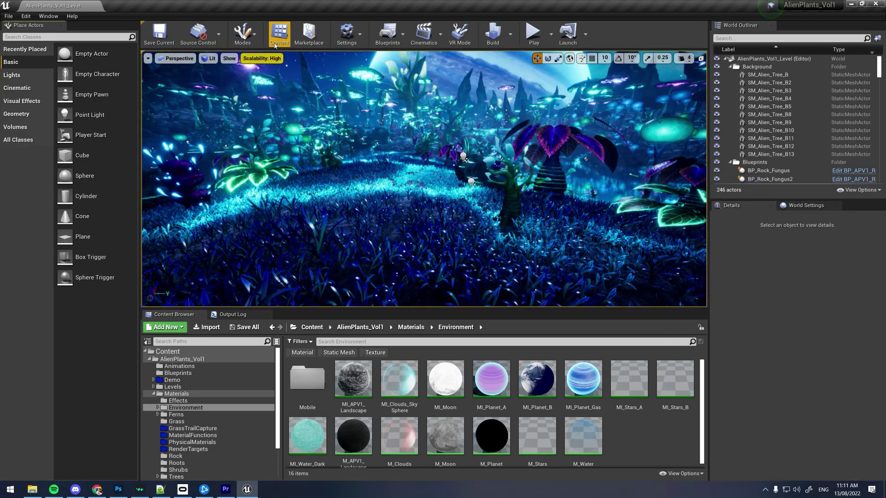
Step: In Foliage mode, select the SM_APV1_Grass_A foliage type and enable Cast Shadow to reach its distance field lighting option
left_click(252, 40)
left_click(257, 82)
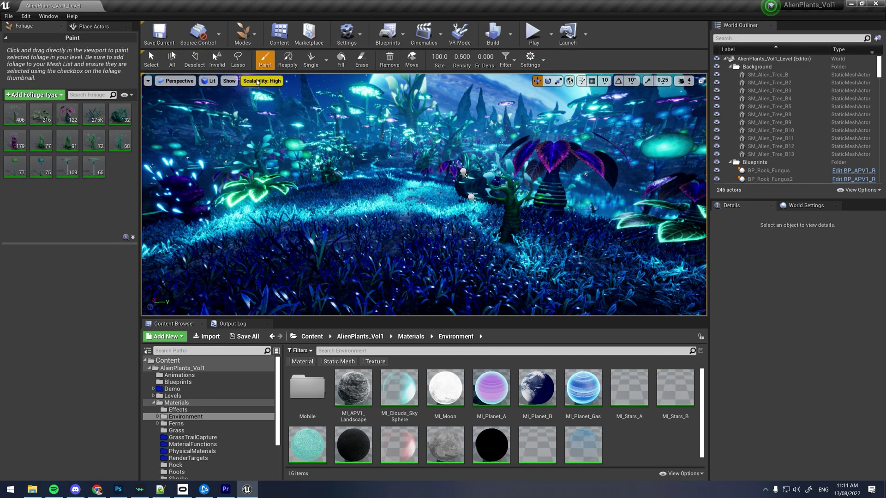
left_click(98, 122)
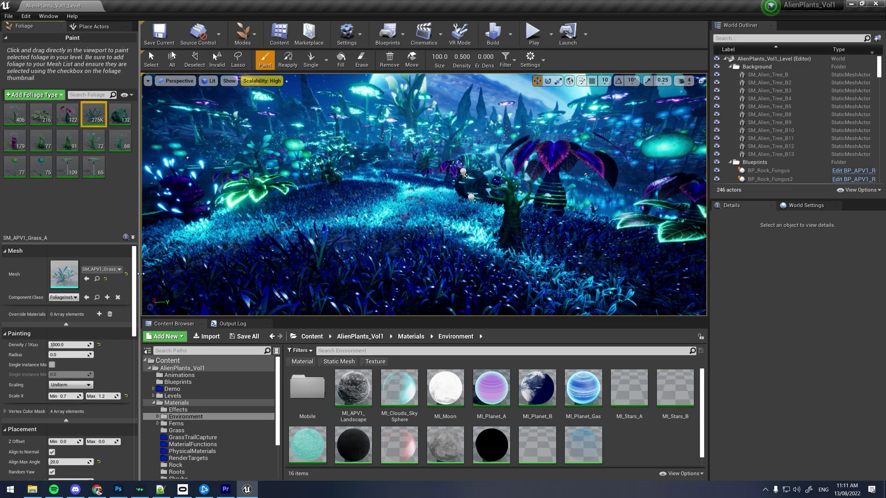
scroll(136, 354, "down", 5)
scroll(137, 354, "down", 4)
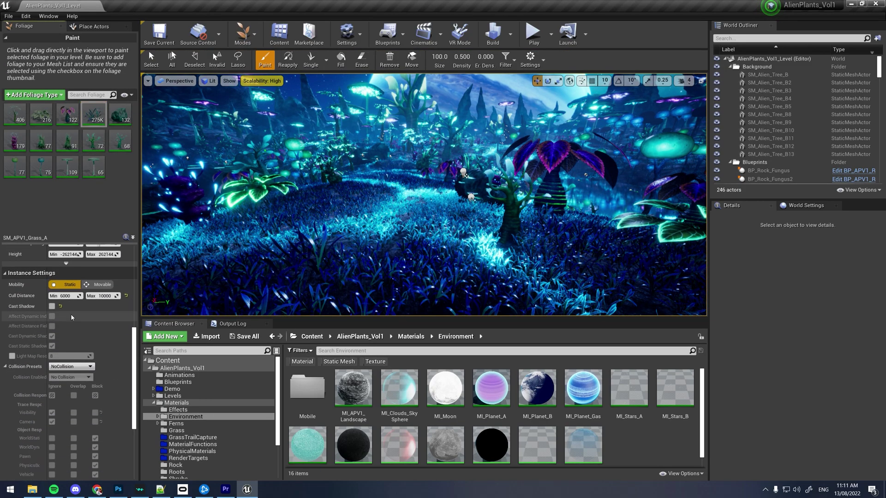
left_click(51, 307)
left_click_drag(46, 326, 86, 328)
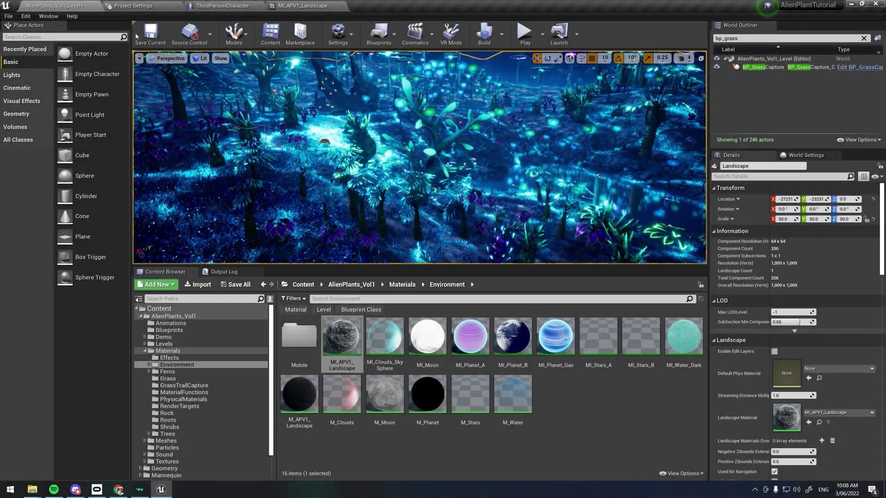
Step: Open the BP_Mannequin blueprint from the Demo Blueprints folder in the AlienPlantTutorial project
left_click(167, 330)
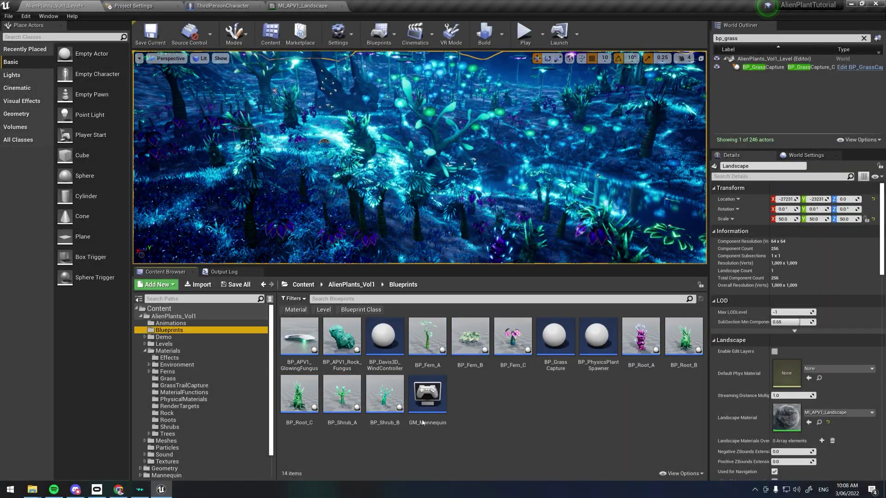
left_click(145, 351)
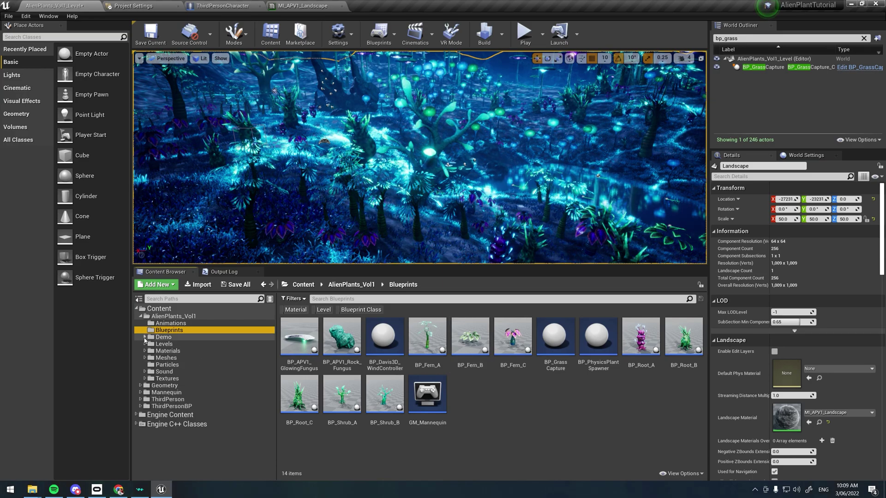
left_click(144, 337)
left_click(173, 351)
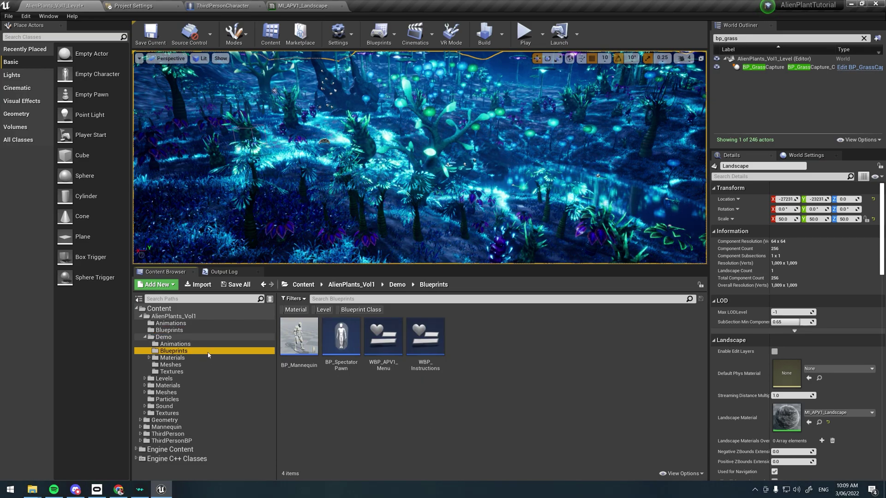
double_click(299, 337)
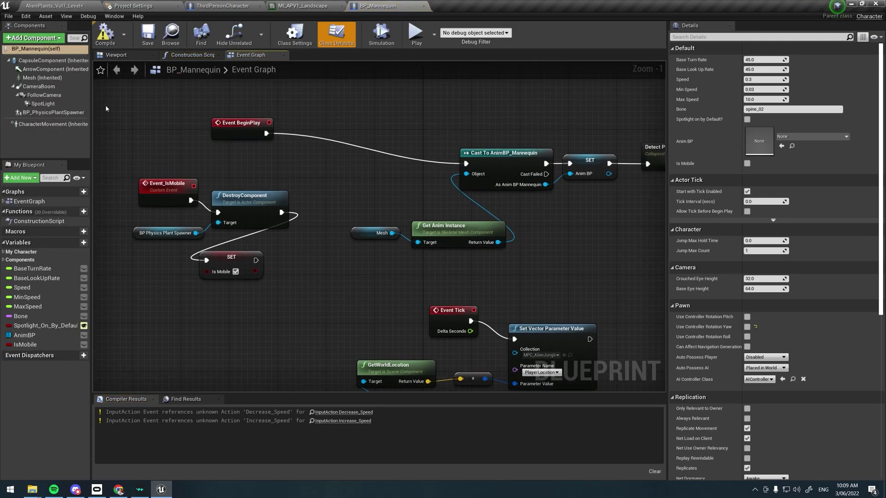
Step: Examine the custom depth settings of BP_Mannequin's Mesh component by filtering its details for "custom"
left_click(40, 78)
left_click_drag(881, 162, 868, 304)
left_click(683, 37)
type("custom")
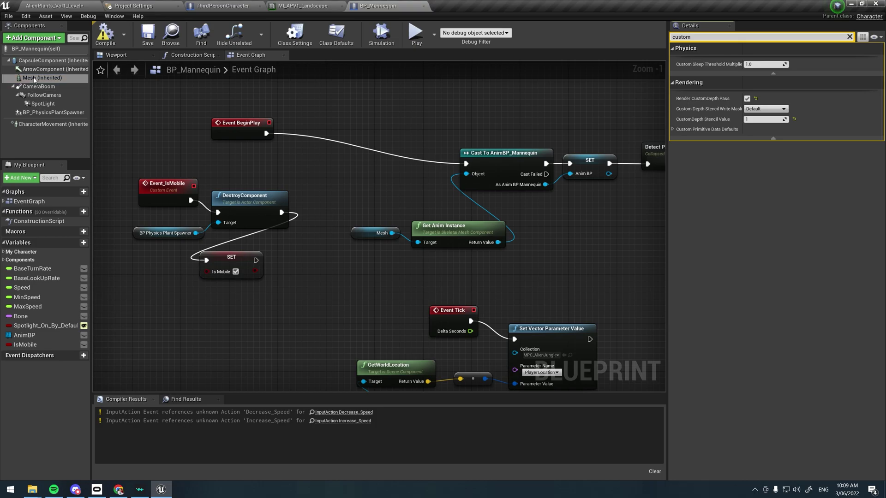
left_click(35, 78)
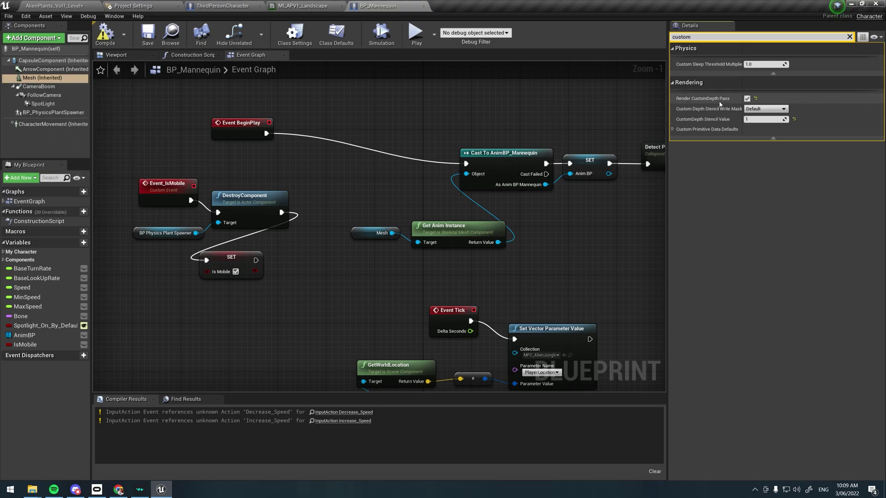
Step: Enable Render CustomDepth Pass on the Mesh component of the ThirdPersonCharacter blueprint, then compile and save it
left_click(54, 5)
right_click_drag(419, 156, 369, 185)
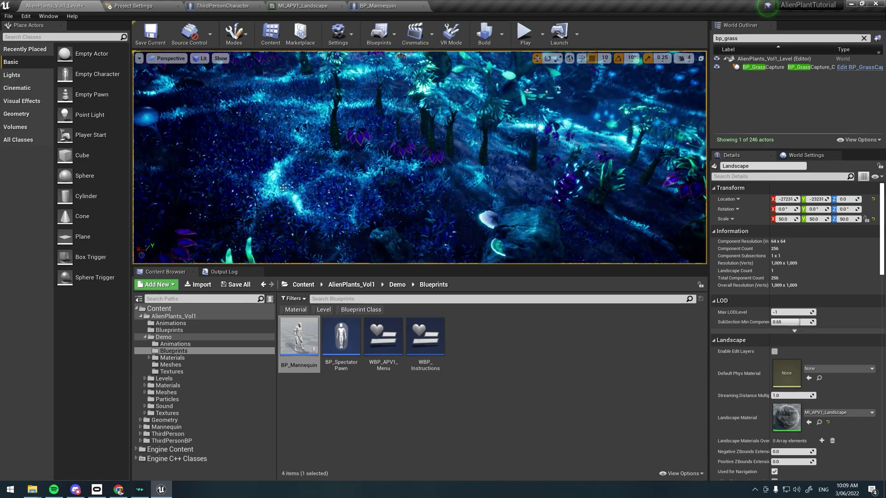
left_click(360, 7)
left_click(218, 7)
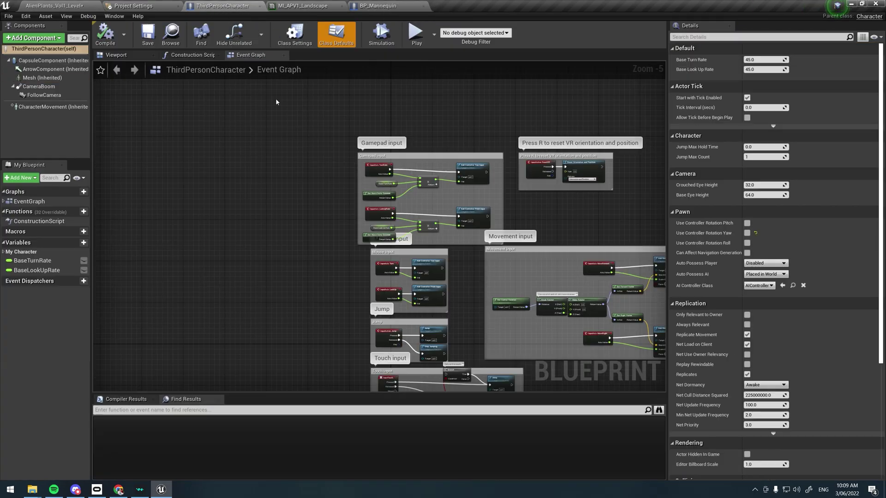
left_click(116, 54)
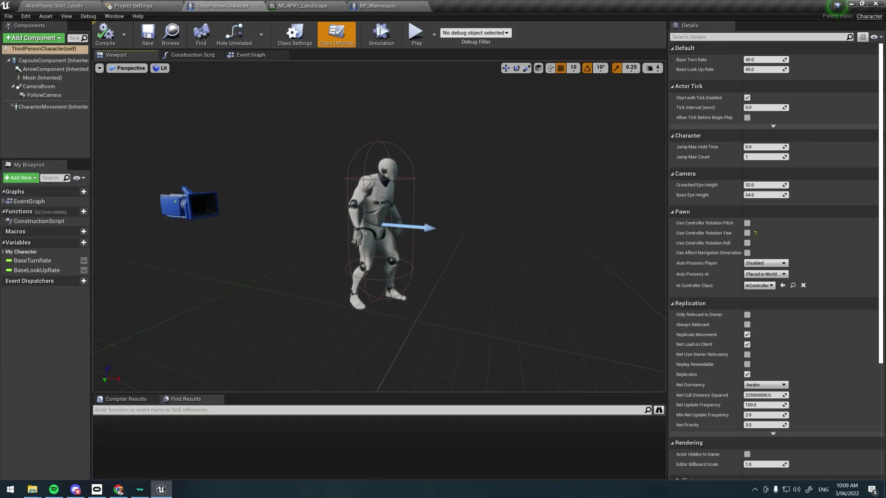
left_click(32, 78)
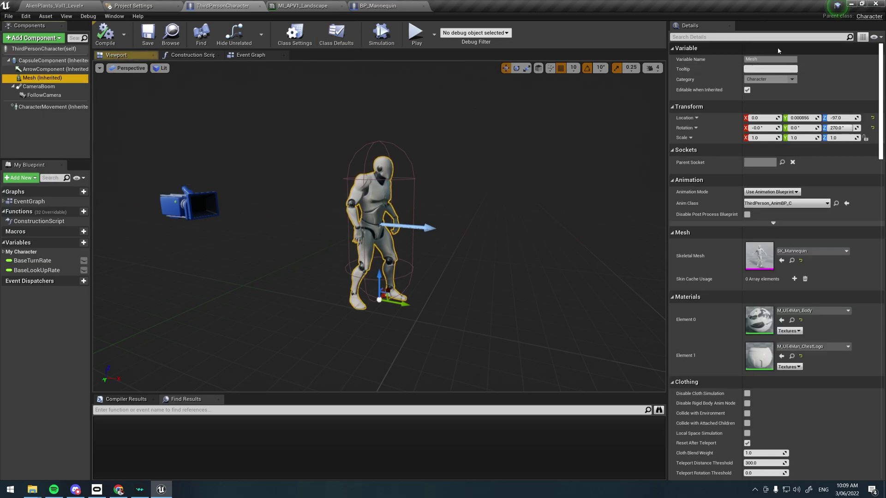
left_click(755, 37)
type("custom")
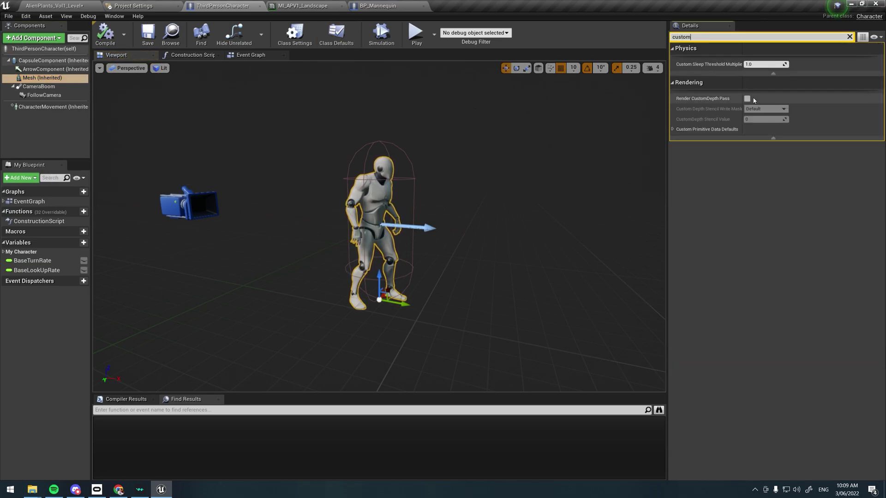
left_click(747, 98)
left_click(103, 34)
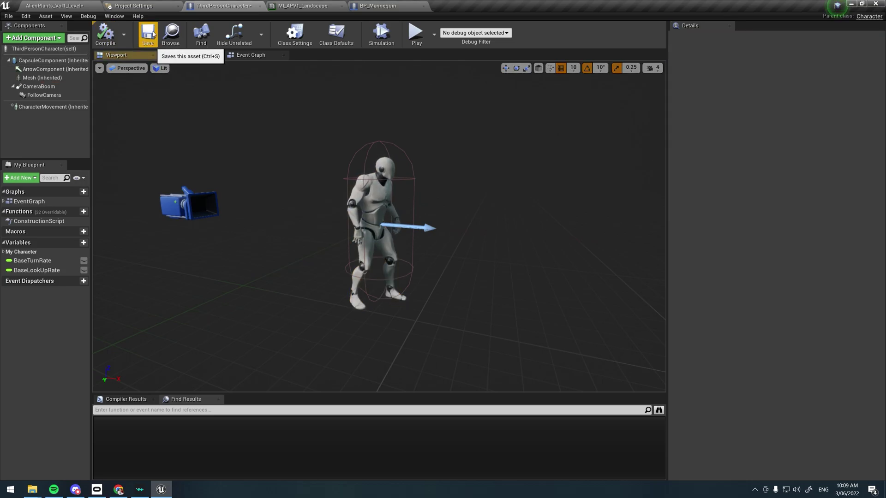
left_click(148, 33)
Step: Play-test the level, running the third-person character through the grass to check the glowing trail, then stop the session
left_click(54, 6)
left_click(524, 34)
left_click(527, 137)
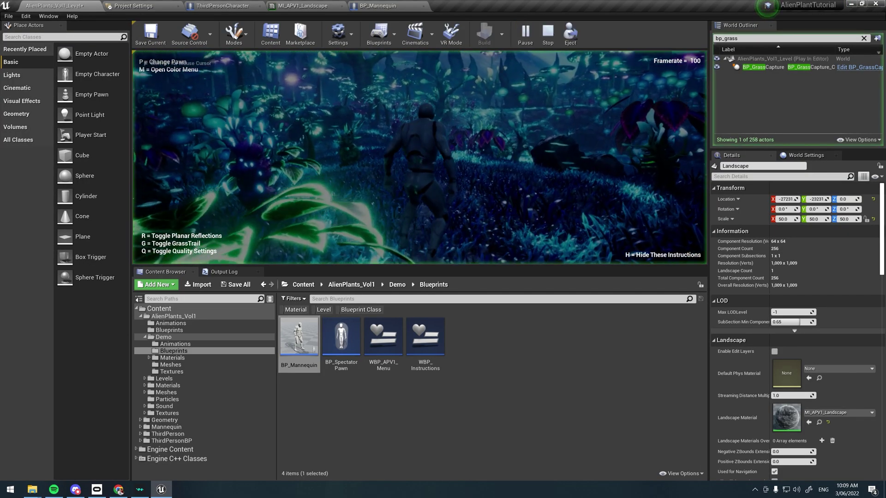
key("w")
key("d")
key("a")
key("w")
key("a")
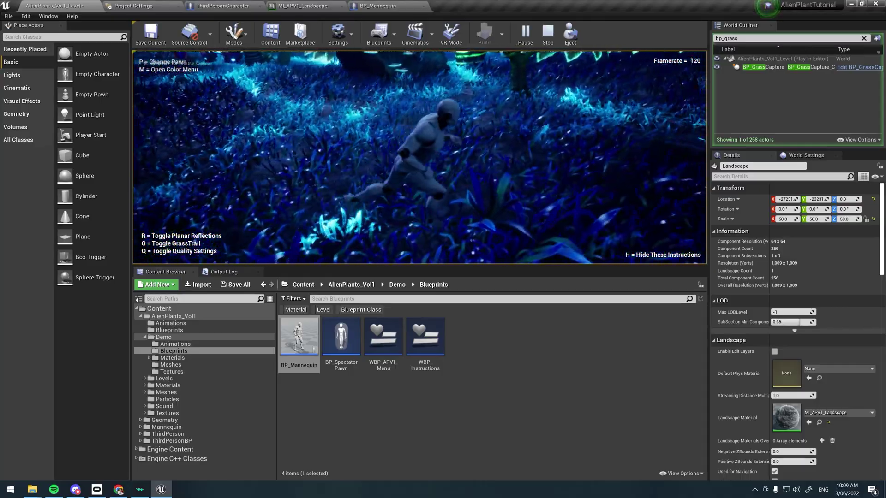
key("w")
key("w")
key("w")
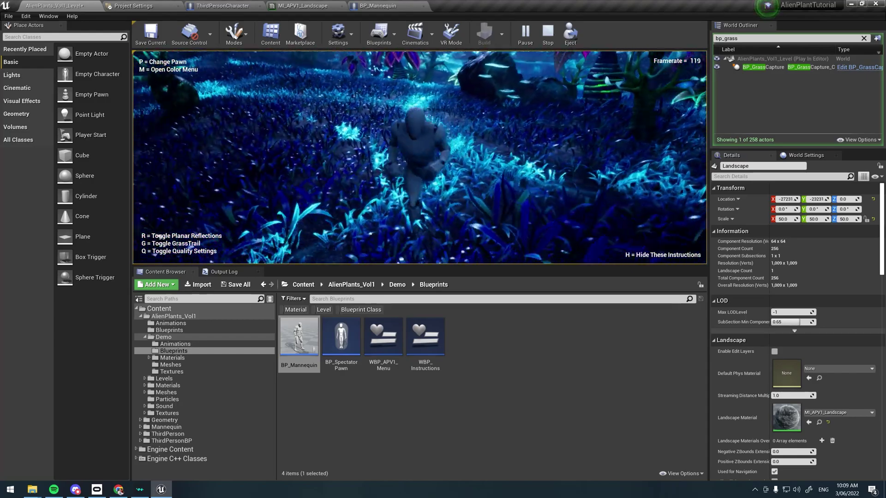
key("Escape")
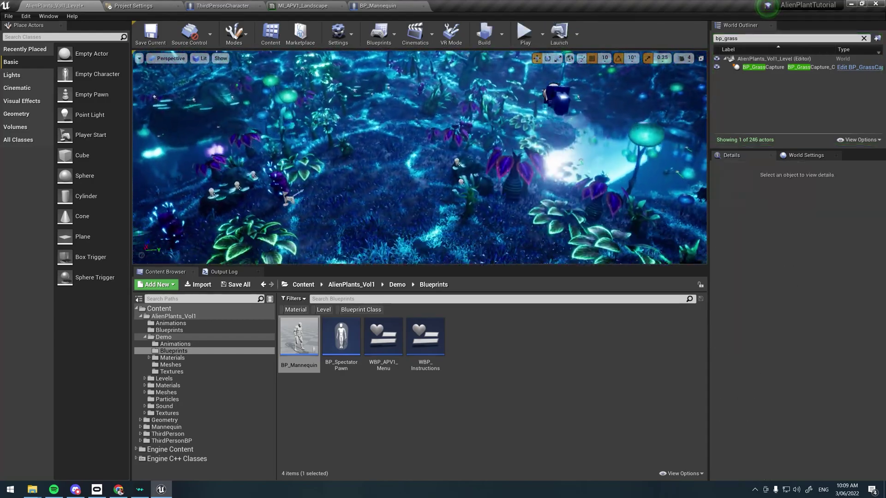
Step: Place a basic sphere above the grass in the level and enable Render CustomDepth Pass and Simulate Physics on it
left_click_drag(84, 176, 414, 183)
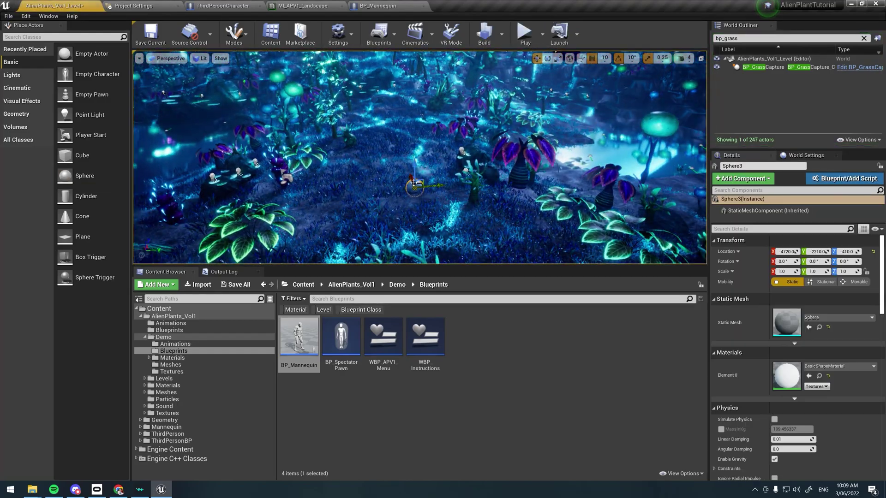
left_click(752, 229)
type("custom")
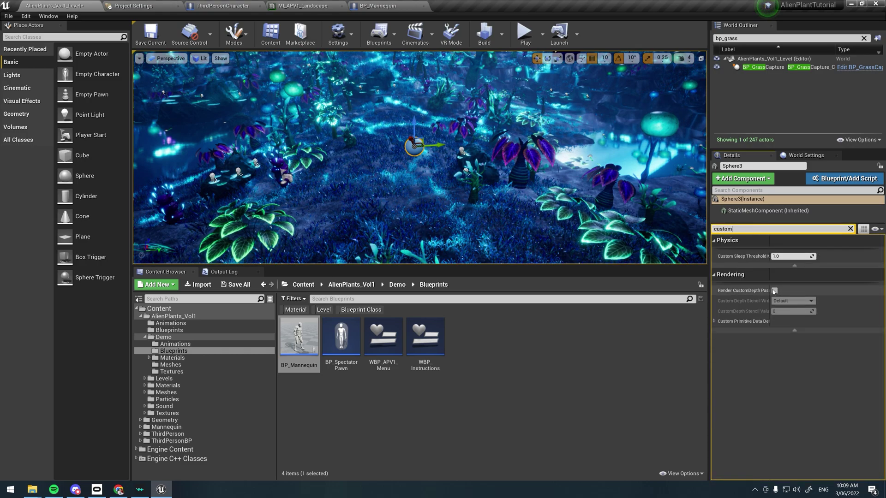
left_click(773, 290)
left_click(850, 229)
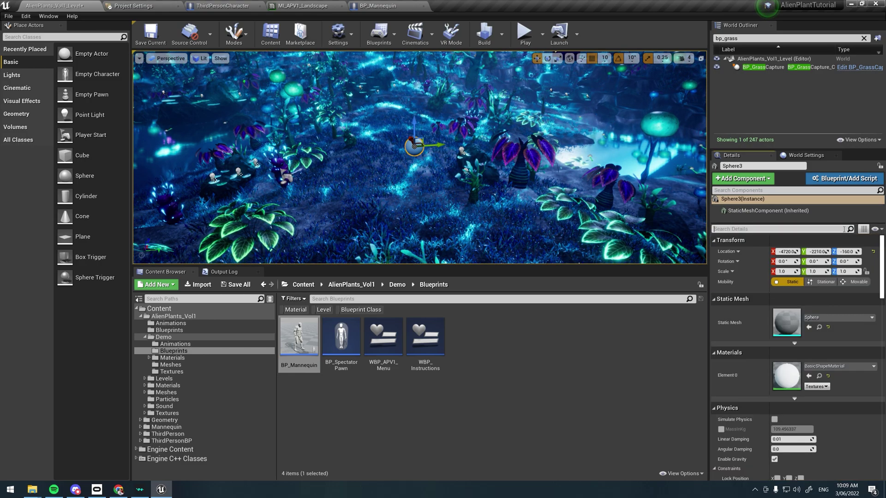
left_click(782, 229)
type("simul")
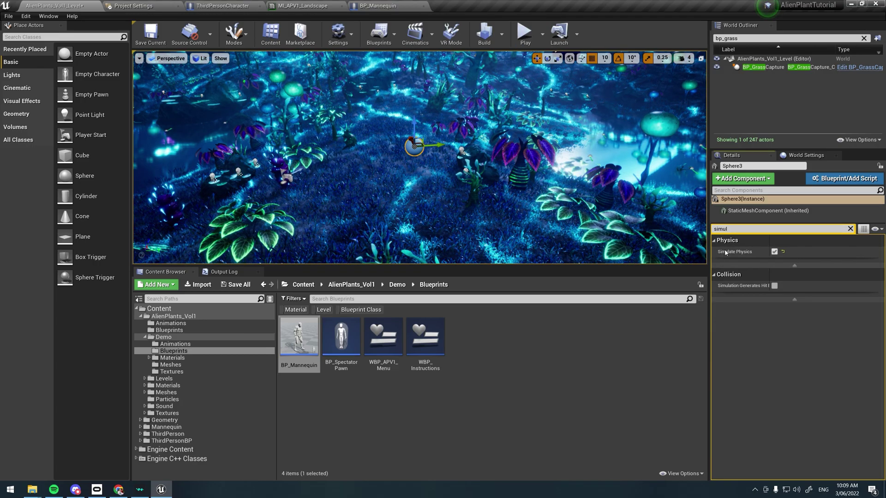
Step: Play-test the level to check how the physics sphere and the running character affect the grass, and stop the session
left_click(526, 32)
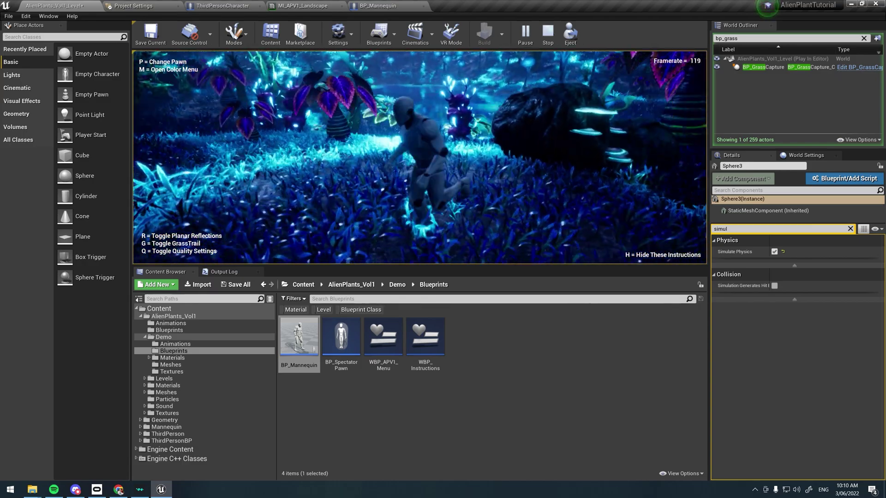
key("w")
key("Escape")
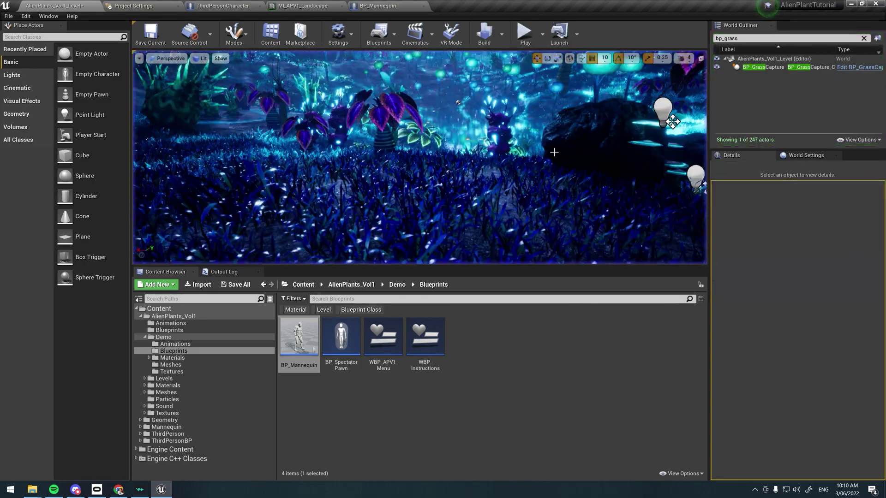
Step: Delete the test sphere from the level
left_click(352, 190)
right_click_drag(352, 190, 221, 190)
key("Delete")
key("s")
right_click_drag(374, 133, 221, 133)
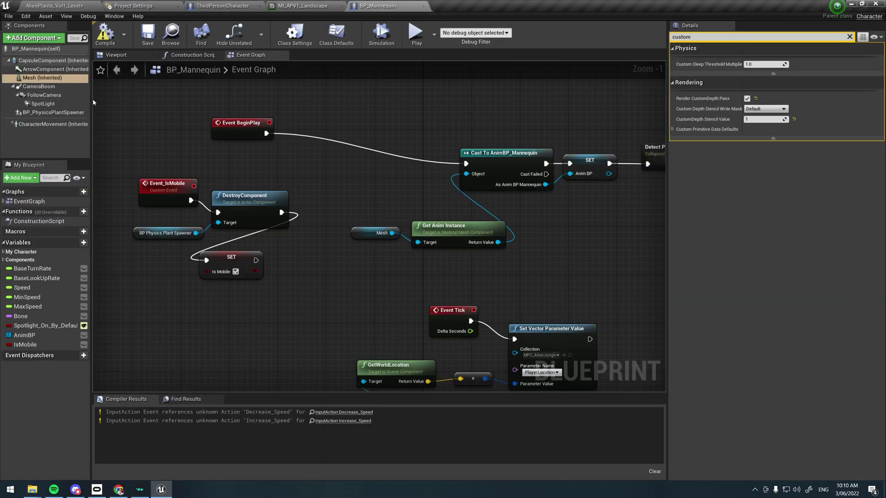
Step: Examine the BP_PhysicsPlantSpawner component in the BP_Mannequin blueprint's component hierarchy
left_click_drag(90, 99, 119, 98)
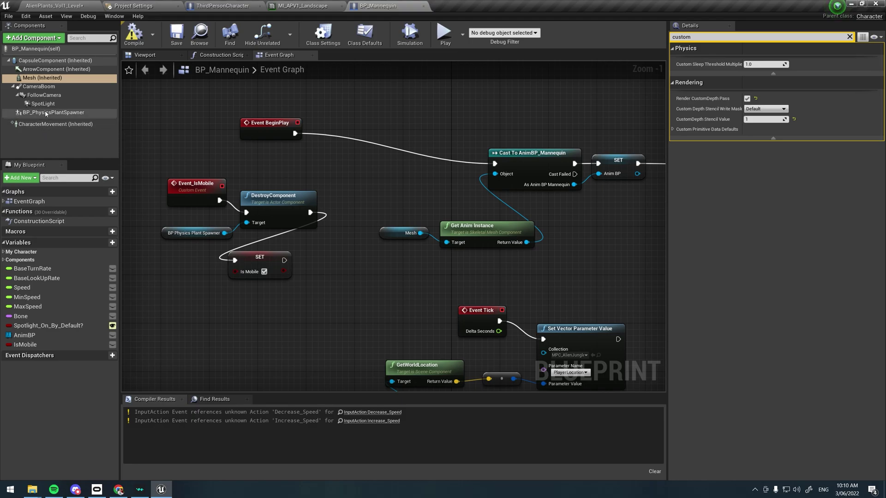
left_click(29, 114)
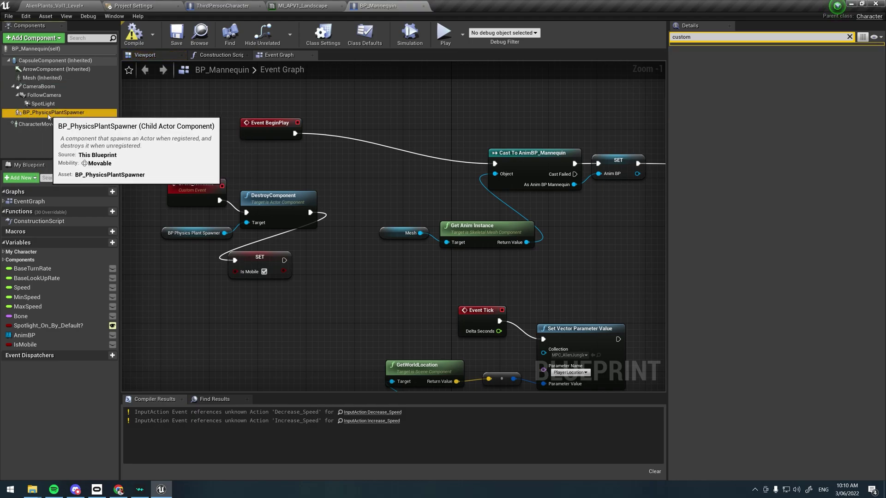
Step: Locate the ThirdPersonCharacter blueprint asset in the content folders and rename it CustomCharacter
left_click(227, 7)
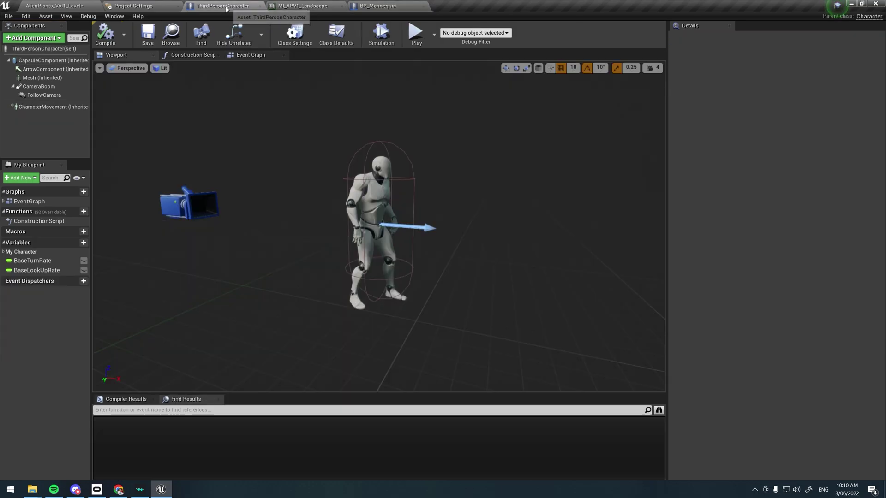
left_click(172, 34)
right_click(297, 341)
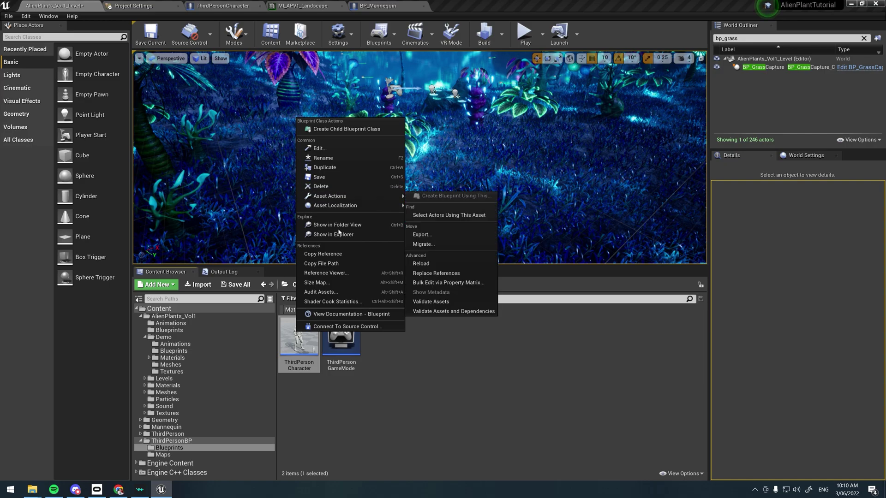
key("F2")
type("CustomCahr")
key("BackSpace")
key("BackSpace")
key("BackSpace")
type("haracter")
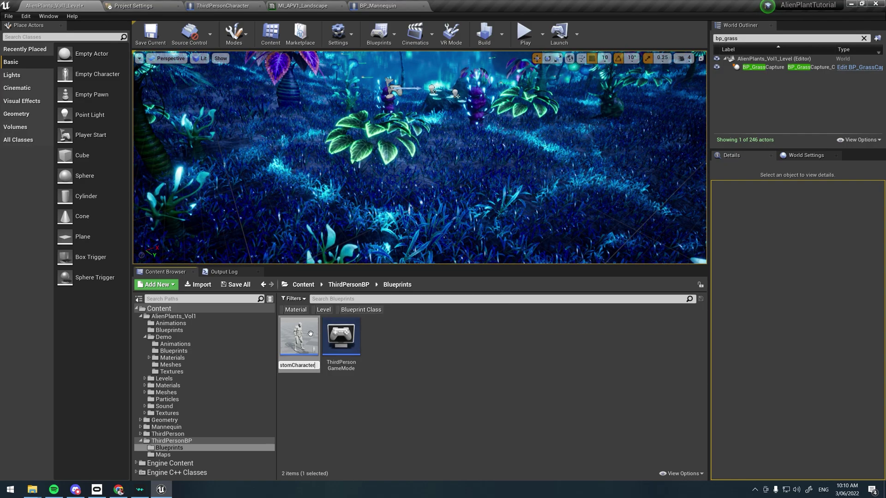
key("Return")
Step: Open CustomCharacter in an enlarged floating window alongside the AlienPlants_Vol1 Blueprints folder, with its component list widened
double_click(302, 335)
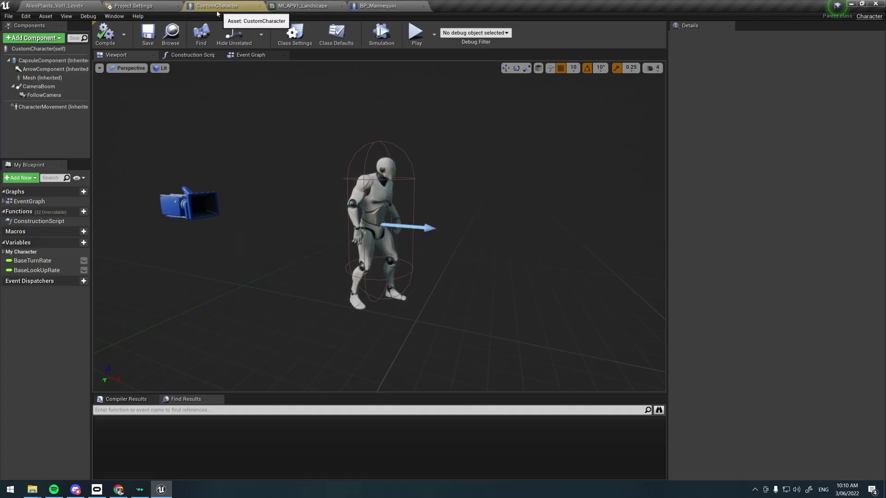
left_click_drag(228, 4, 459, 85)
left_click(55, 6)
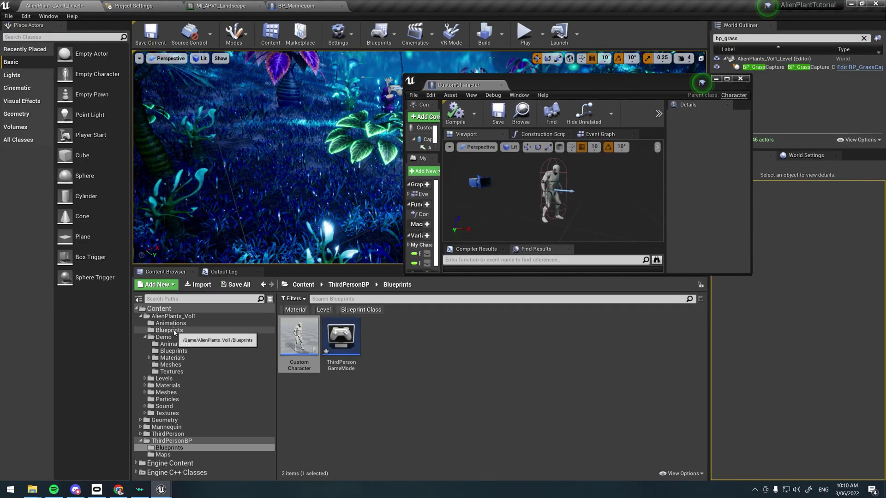
left_click(218, 330)
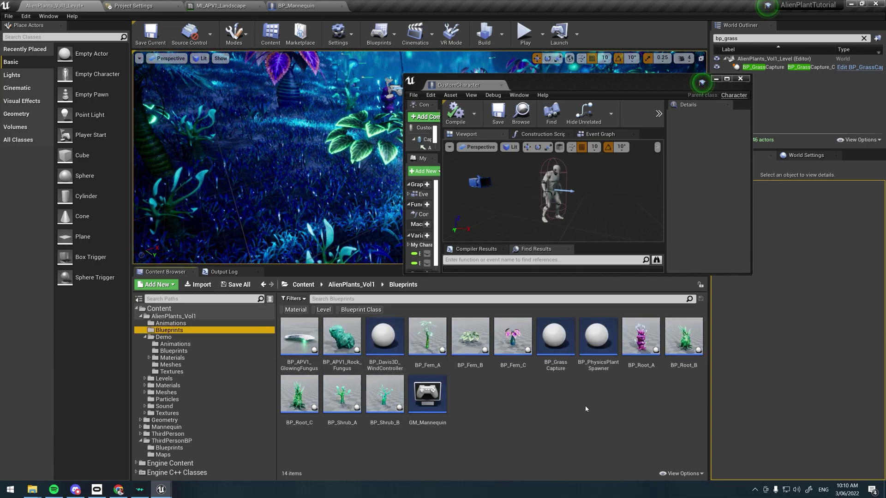
left_click_drag(404, 75, 230, 18)
left_click_drag(290, 102, 357, 105)
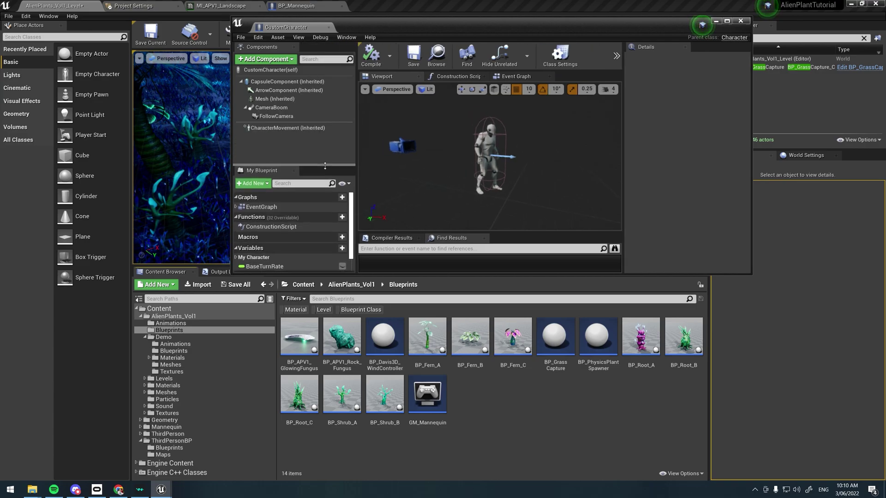
Step: Add BP_PhysicsPlantSpawner as a child of CustomCharacter's CapsuleComponent, and save the blueprint
left_click_drag(597, 339, 227, 158)
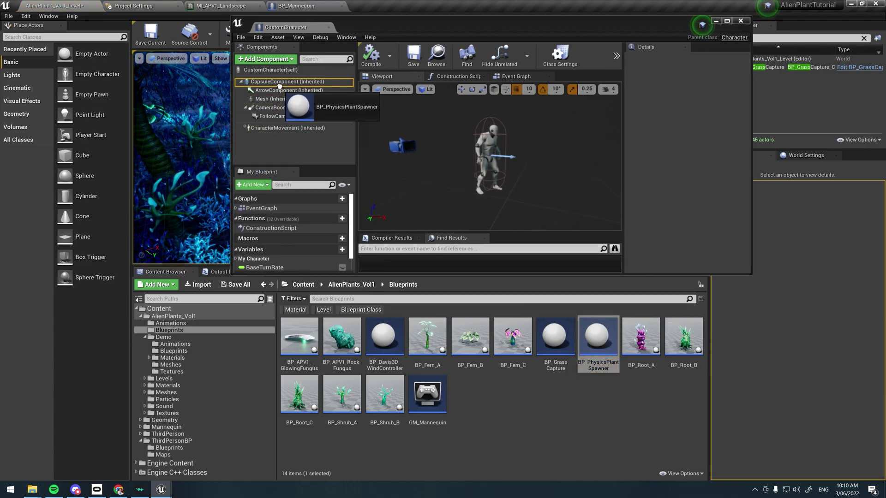
key("Return")
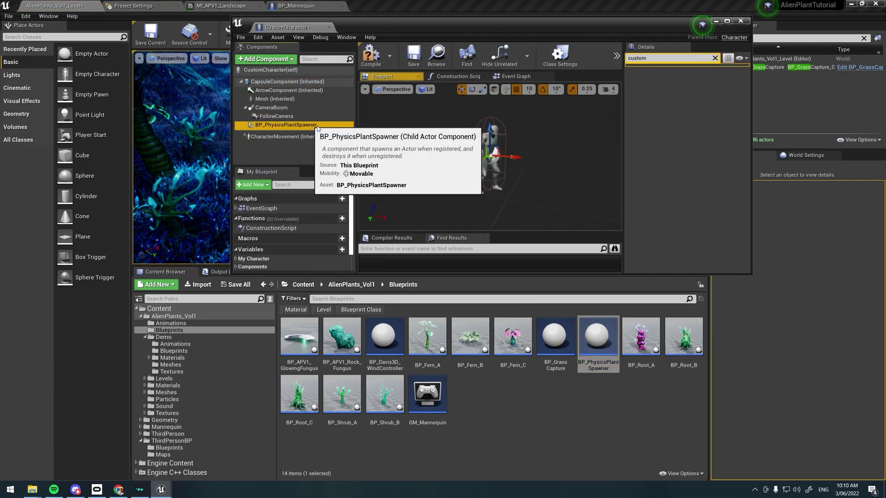
key("f")
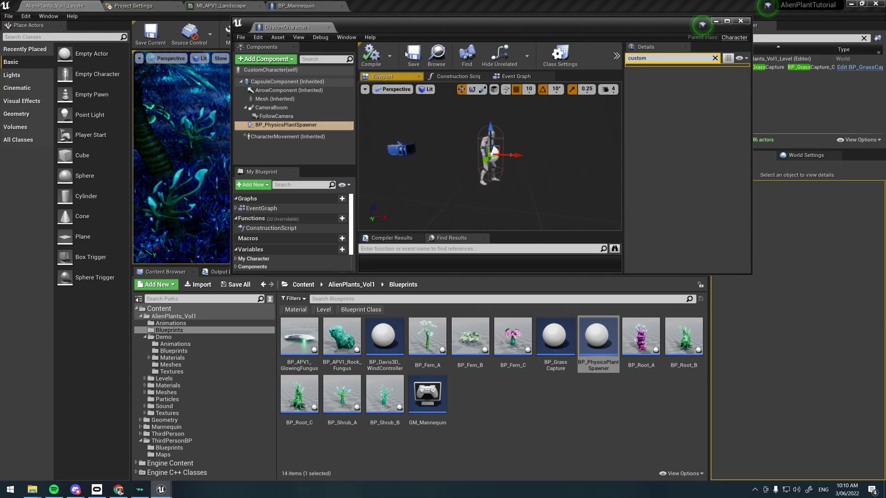
left_click(408, 55)
left_click(716, 21)
Step: Play-test the level, running the character back and forth through the plants to check their physics interaction, and stop the session
left_click(519, 40)
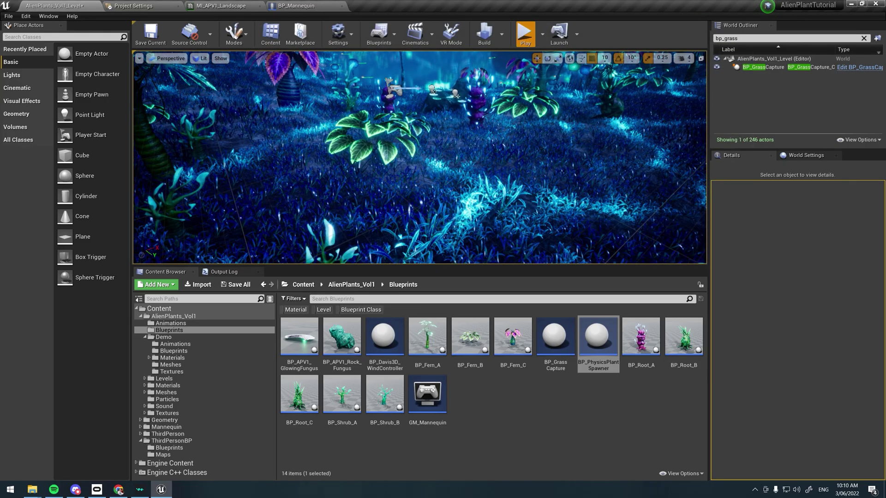
left_click(525, 34)
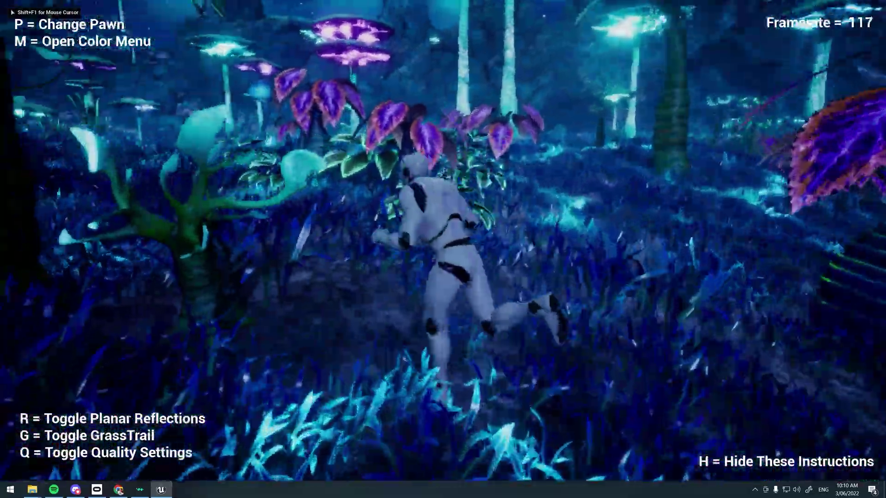
key("w")
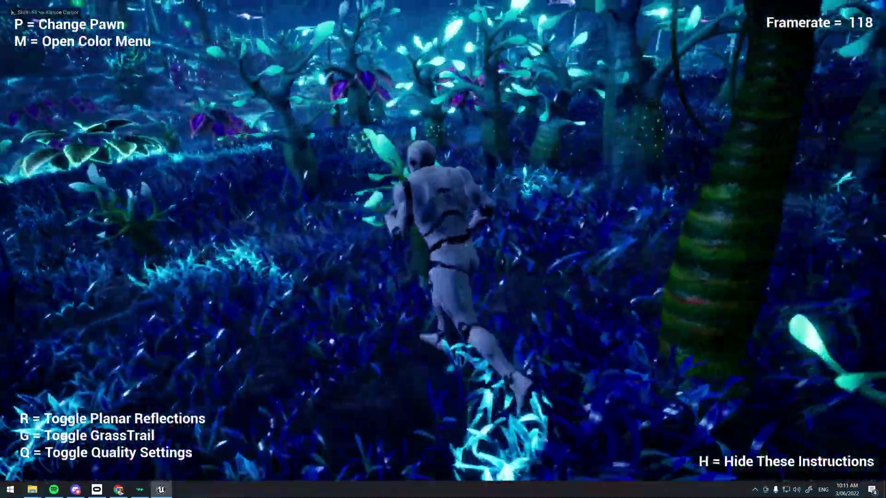
key("d")
key("s")
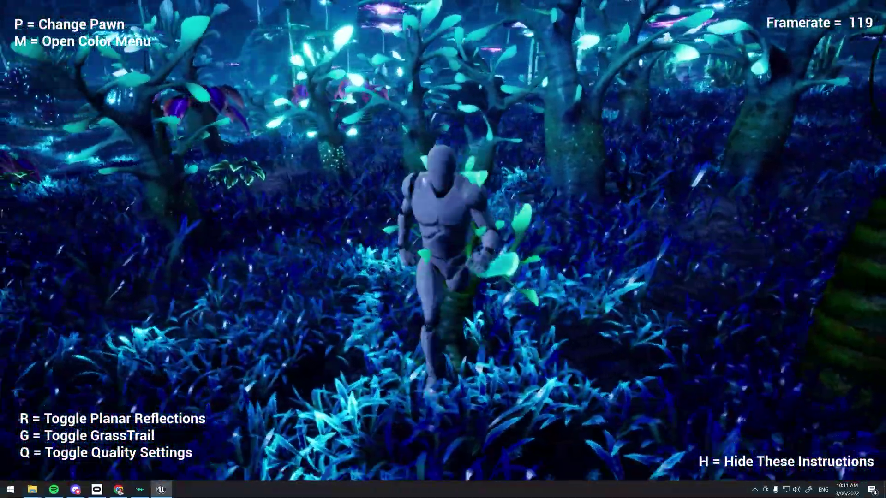
key("a")
key("w")
key("d")
key("s")
key("a")
key("w")
key("s")
key("a")
key("Escape")
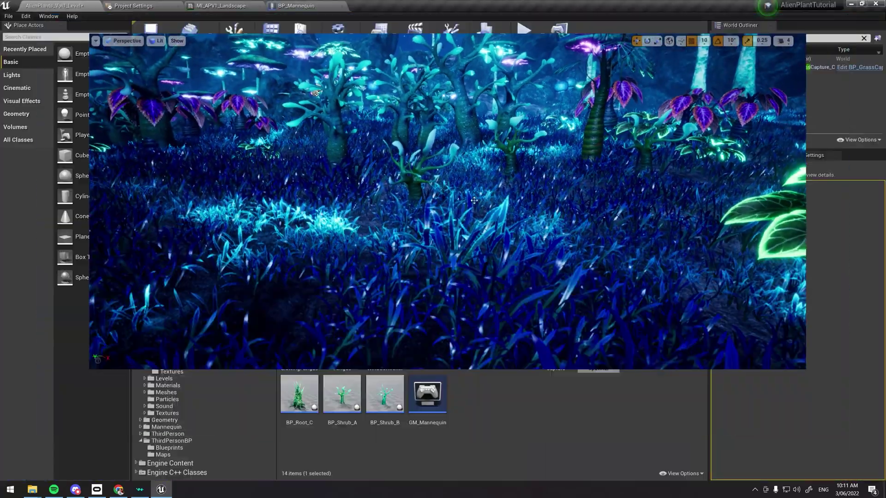
Step: Examine the expanded Collision Presets of the Mesh component in the BP_Mannequin blueprint, with the details filter cleared
left_click(297, 6)
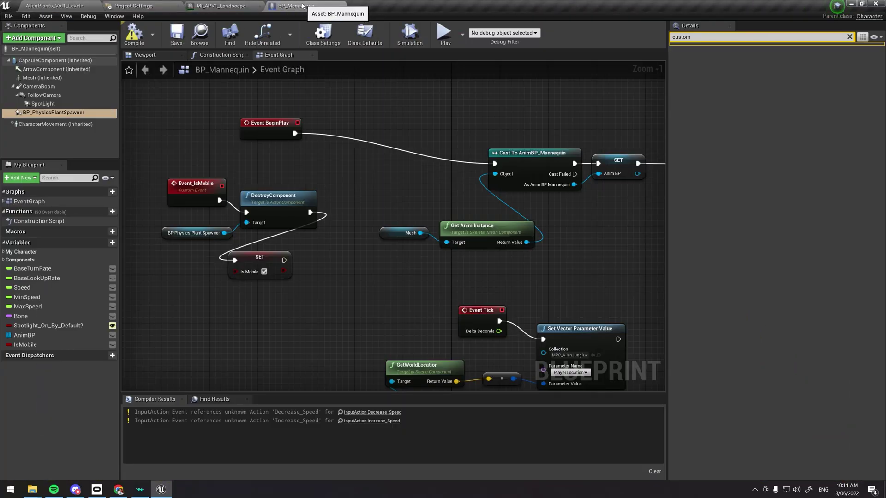
left_click(46, 78)
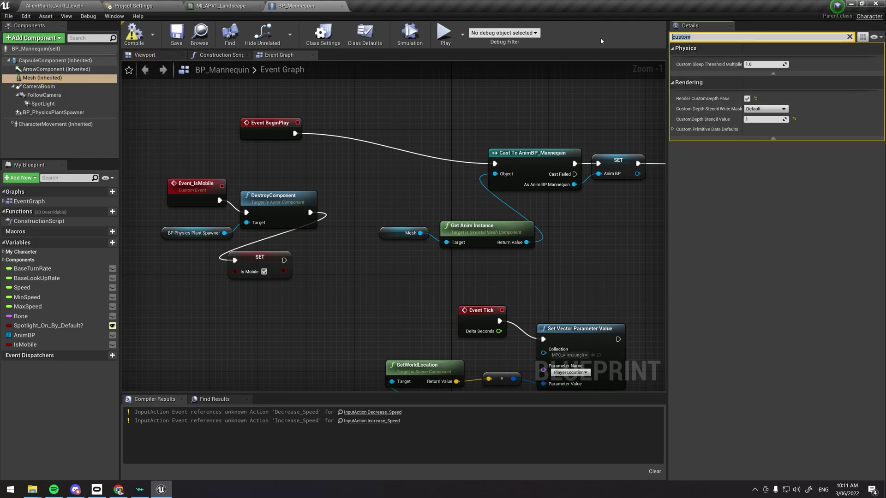
key("BackSpace")
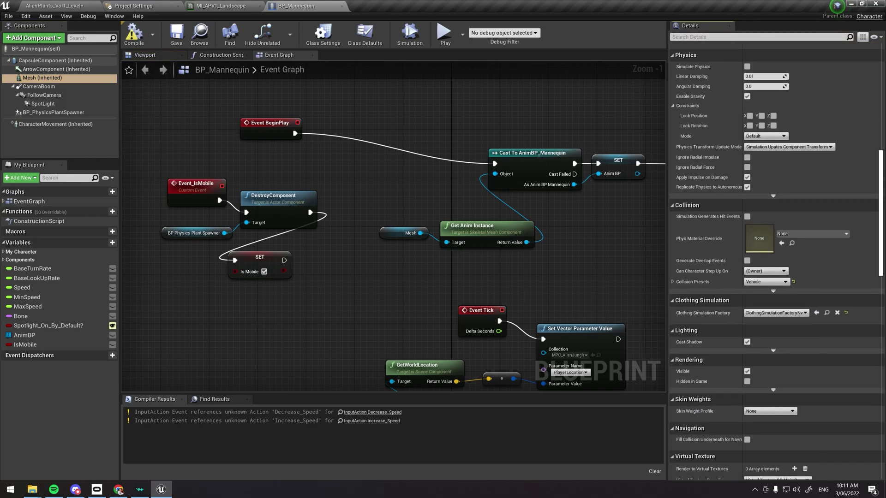
scroll(674, 176, "down", 5)
left_click(672, 173)
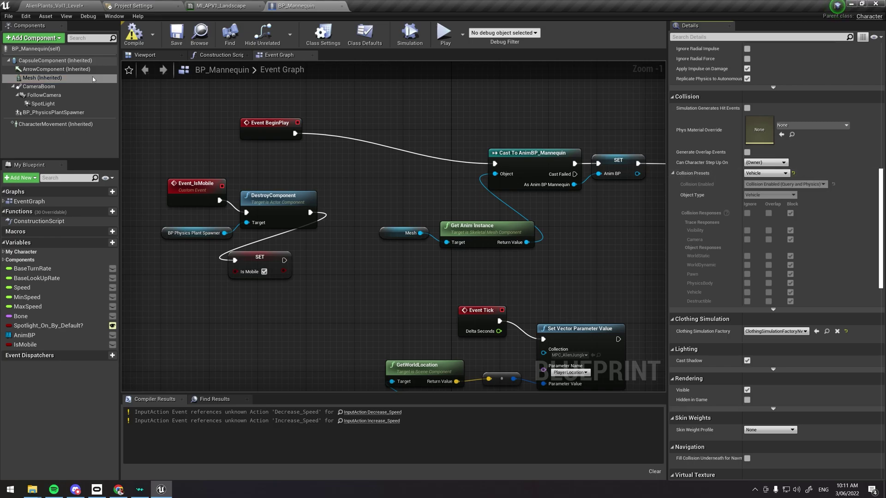
Step: Open the CustomCharacter blueprint from the ThirdPersonBP Blueprints folder
left_click(69, 6)
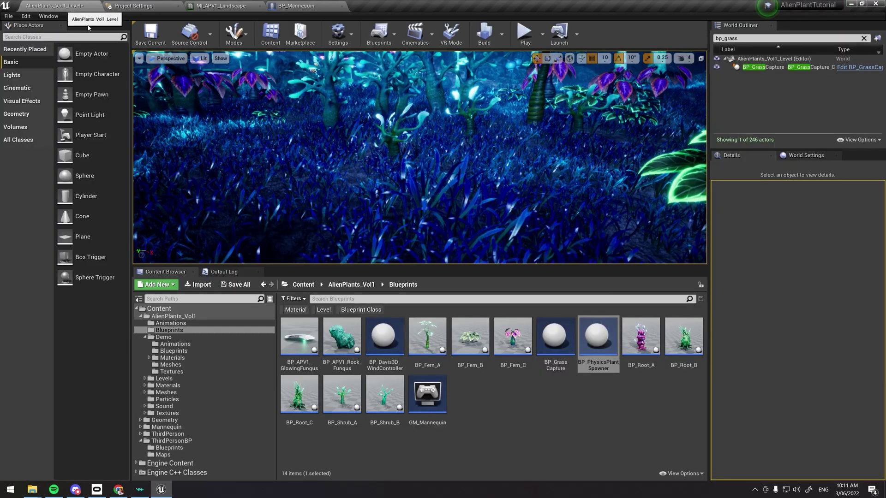
left_click(533, 455)
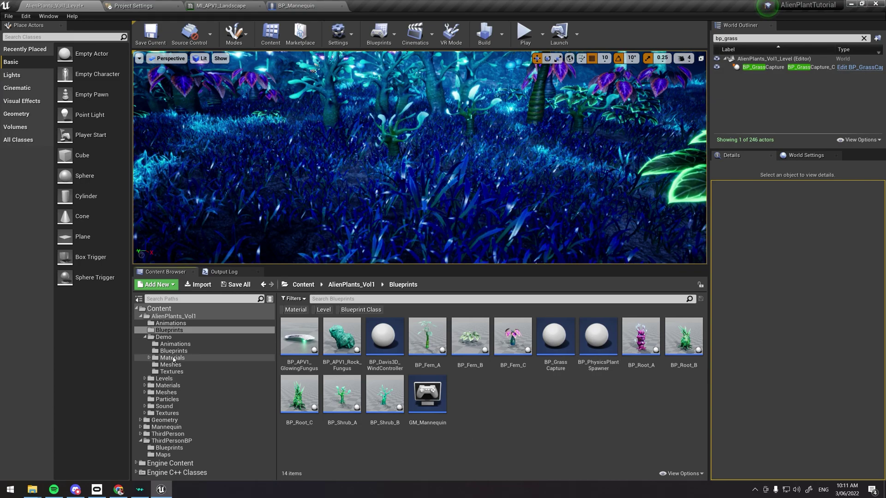
left_click(169, 447)
double_click(299, 337)
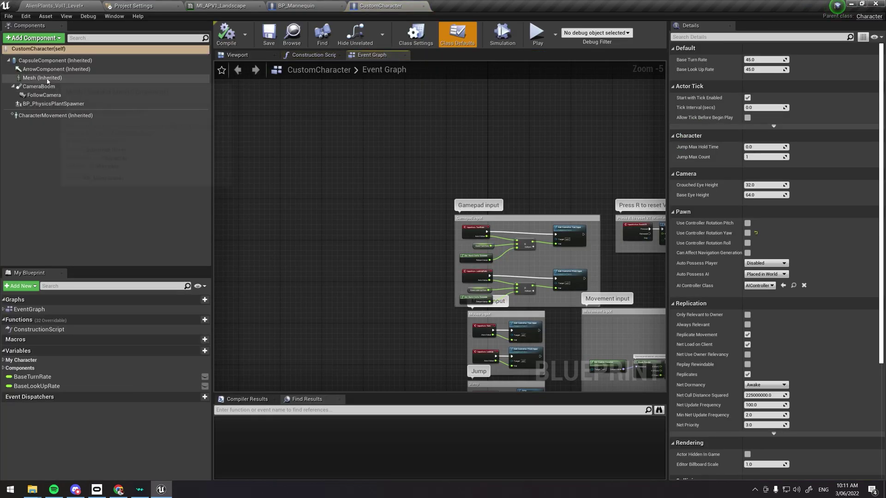
Step: Set the Collision Presets of CustomCharacter's Mesh component to Vehicle, and return to the BP_Mannequin blueprint for comparison
left_click(43, 78)
scroll(775, 258, "down", 10)
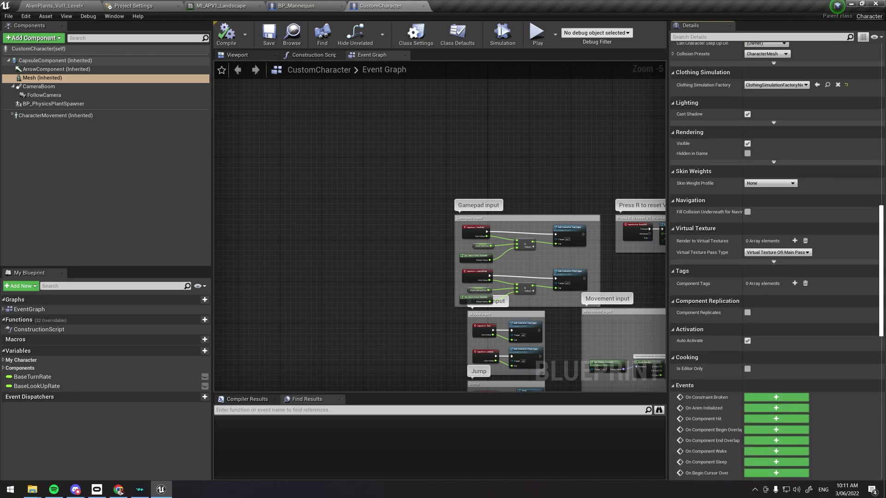
scroll(672, 171, "up", 5)
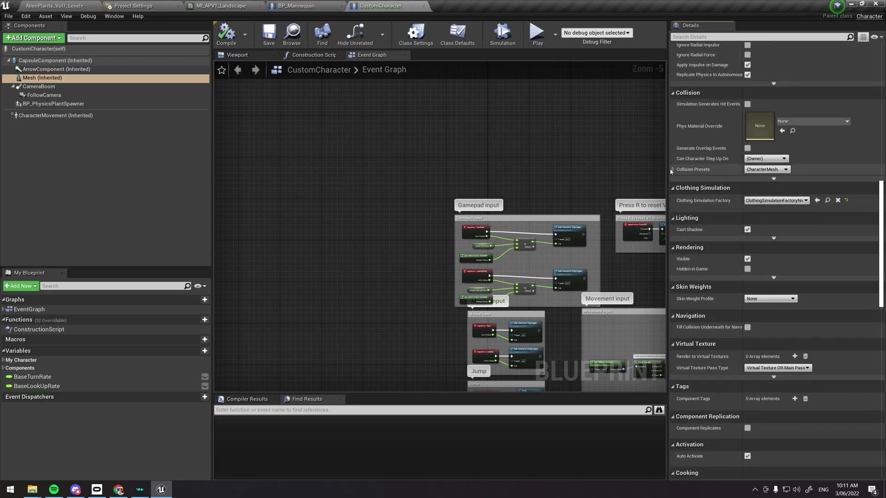
left_click(672, 170)
left_click(767, 170)
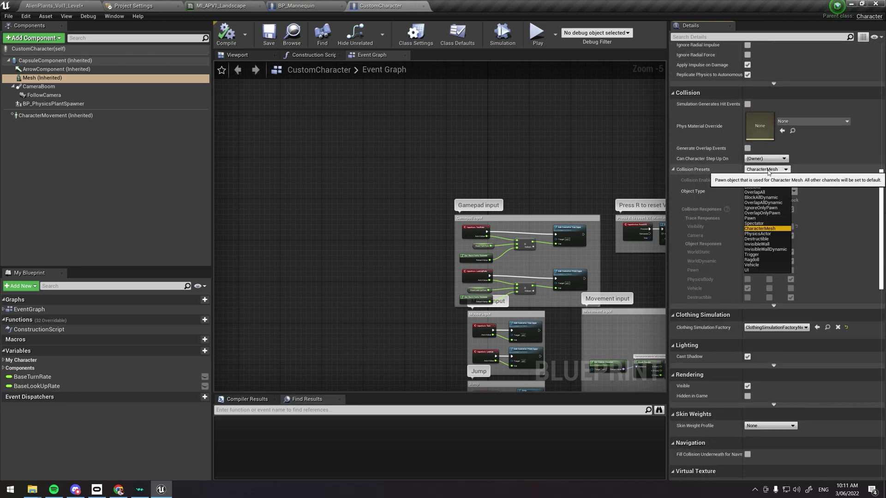
left_click(767, 264)
left_click(315, 8)
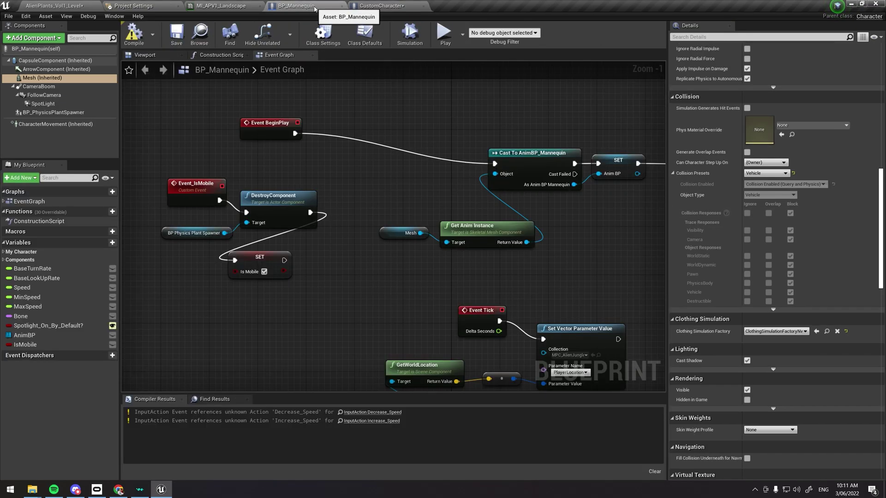
Step: Compare the Mesh collision settings of CustomCharacter and BP_Mannequin, and return to the AlienPlants_Vol1_Level with the viewport in full screen
left_click(355, 5)
left_click(305, 5)
left_click(372, 5)
left_click(69, 5)
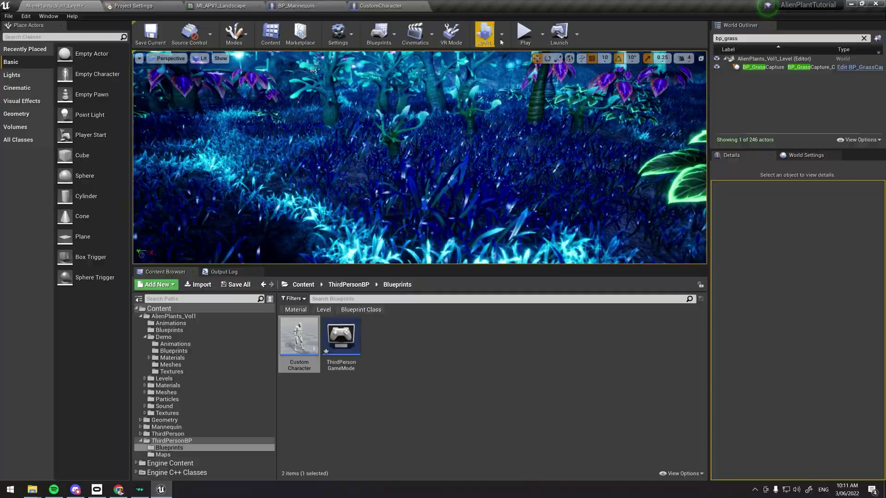
key("F11")
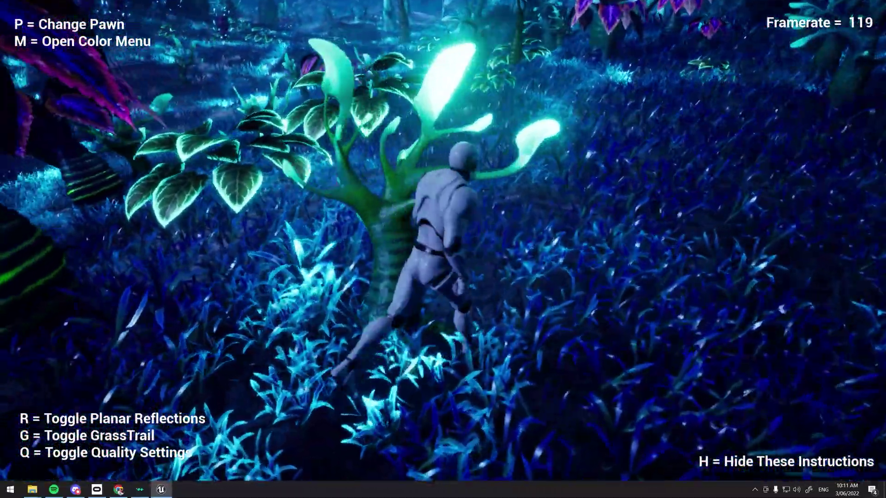
Step: Play-test the level in full screen, moving the character back and forth against the plants, and end the session
key("w")
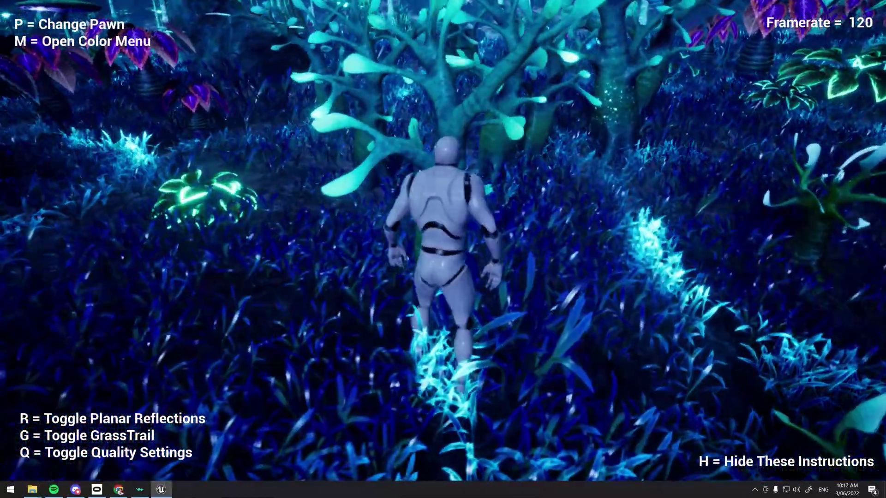
key("s")
key("w")
key("s")
key("w")
key("w")
key("w")
key("w")
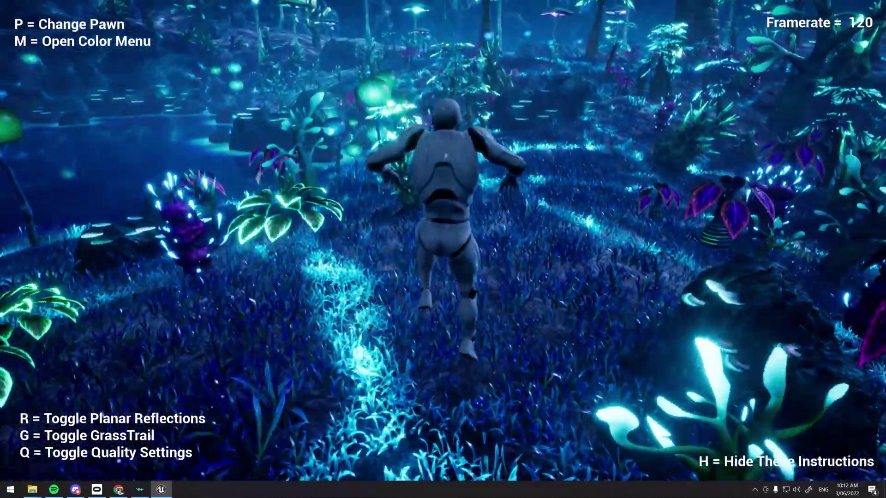
key("Escape")
key("F11")
Step: Review the CustomCharacter blueprint's event graph and its Mesh collision settings, and return to the level
left_click(383, 5)
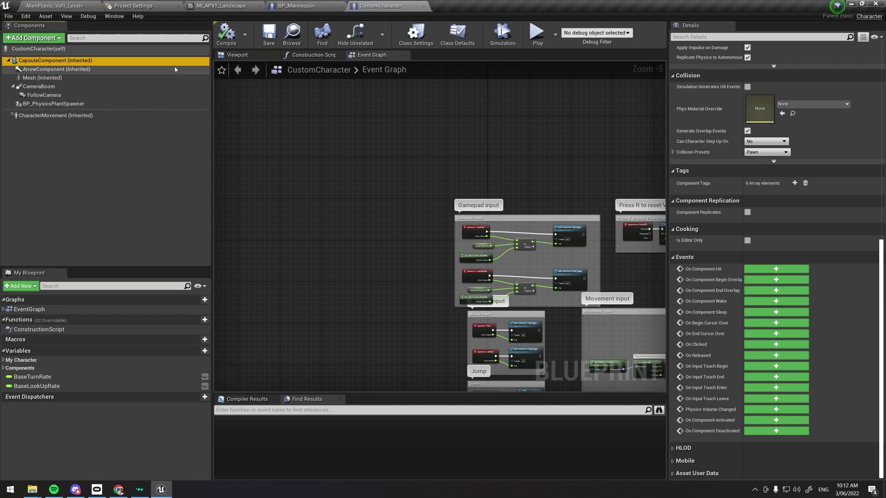
right_click_drag(482, 158, 326, 111)
right_click_drag(575, 228, 493, 180)
scroll(513, 161, "down", 1)
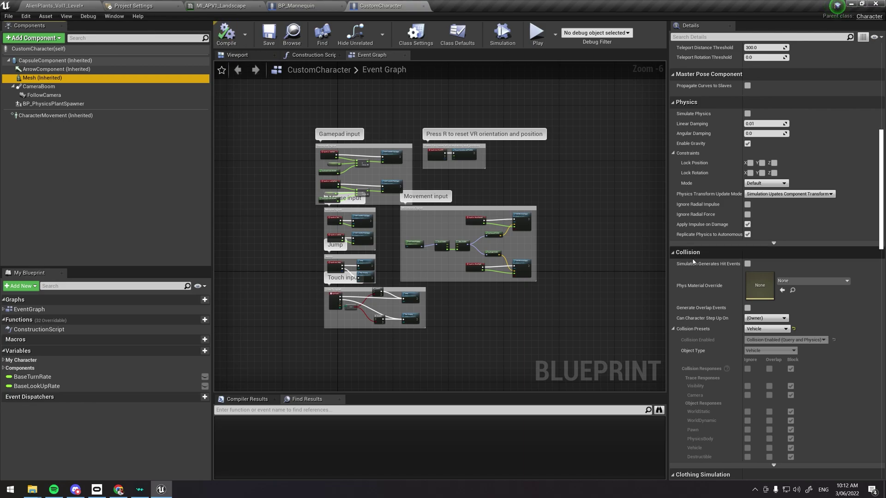
left_click(52, 5)
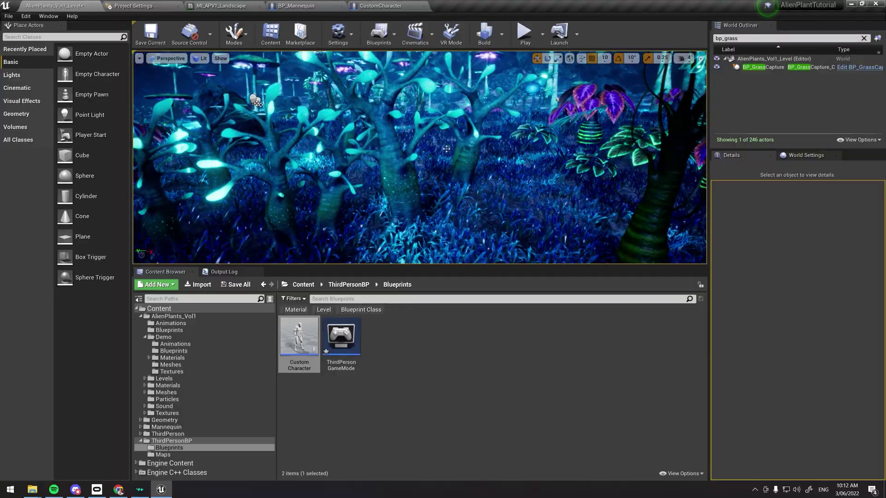
Step: Play-test the level briefly, running the character toward the tall fern tree and back, and stop the session
left_click(524, 33)
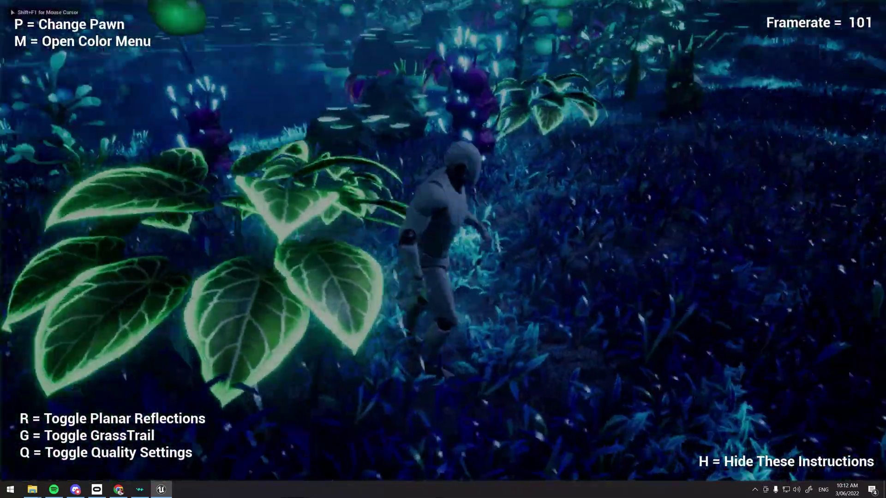
key("w")
key("s")
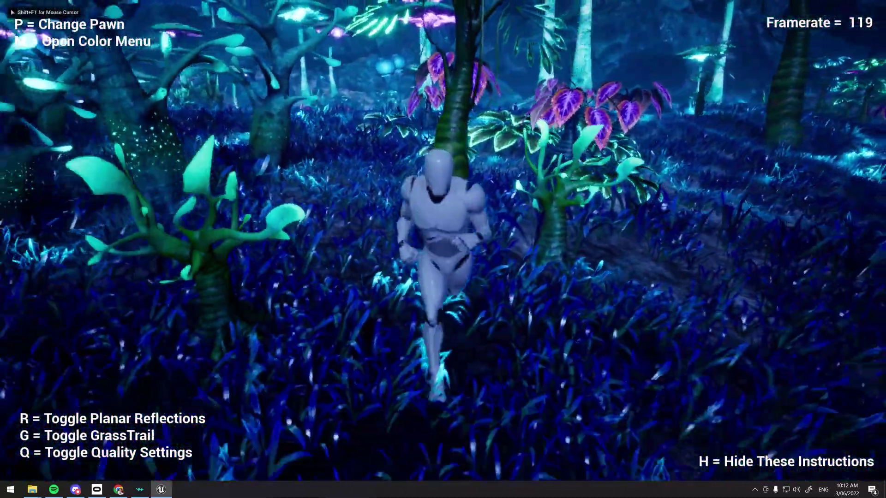
key("w")
key("Escape")
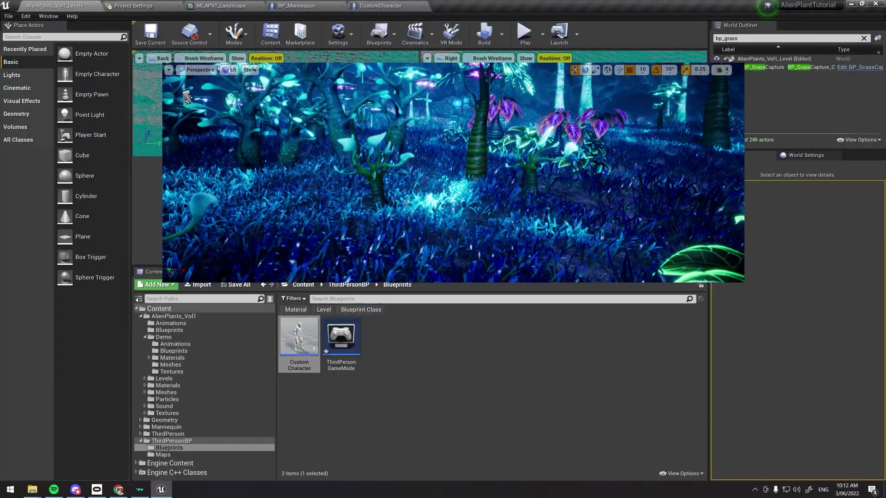
Step: Open the BP_Fern_A blueprint from the AlienPlants_Vol1 Blueprints folder and examine the Get Component Bounds nodes in its event graph
left_click(169, 330)
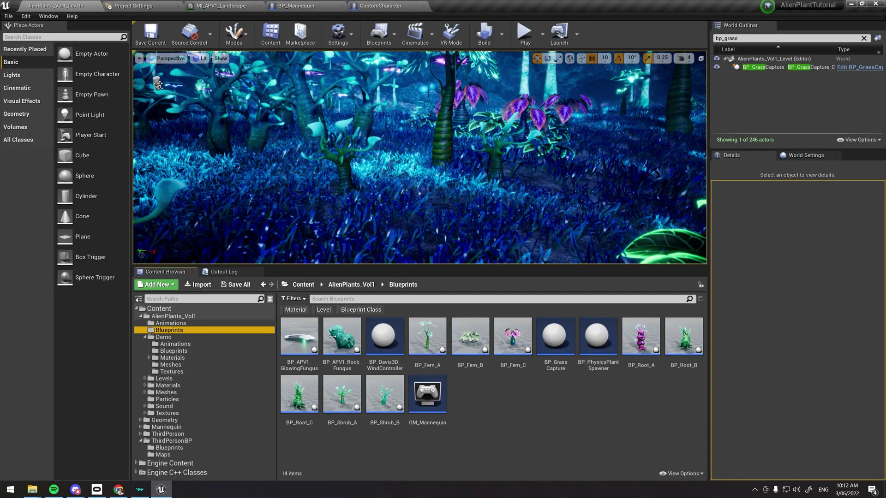
double_click(431, 341)
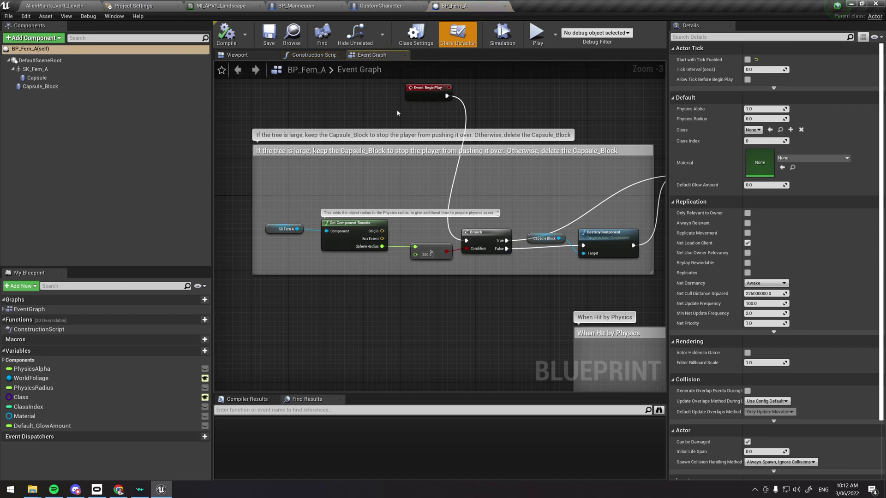
right_click_drag(538, 111, 535, 142)
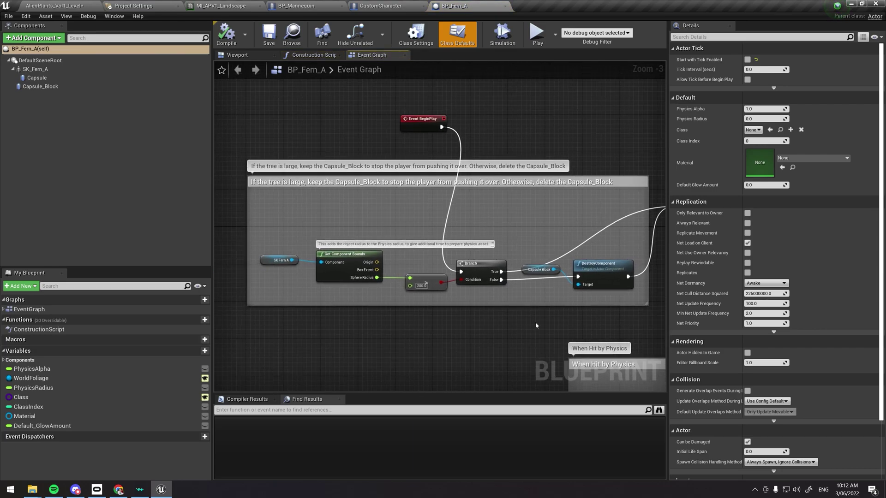
scroll(285, 251, "up", 3)
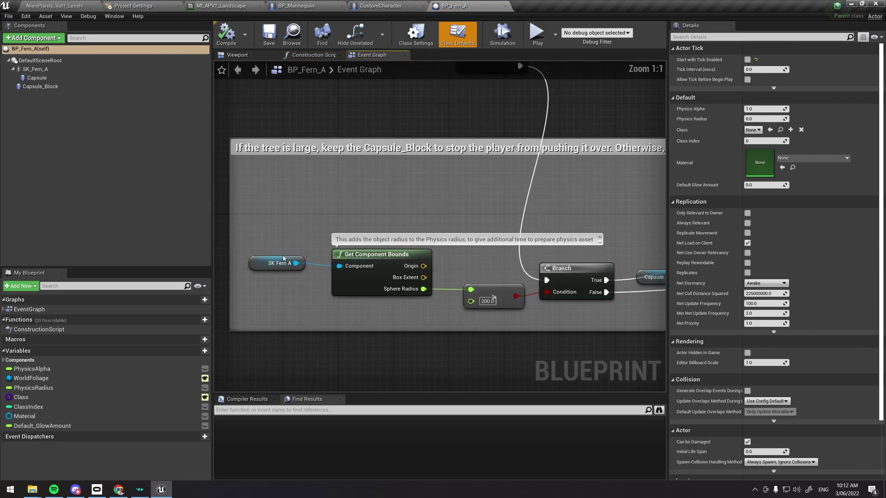
left_click_drag(270, 245, 354, 276)
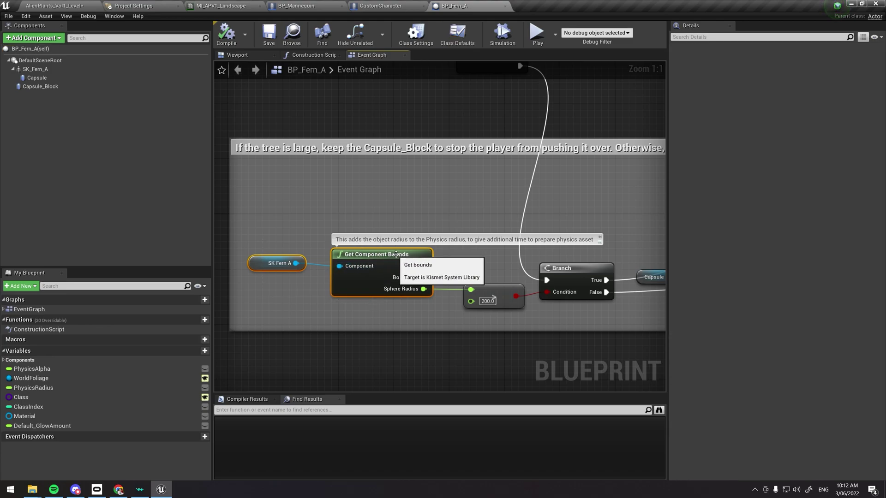
right_click_drag(416, 226, 377, 180)
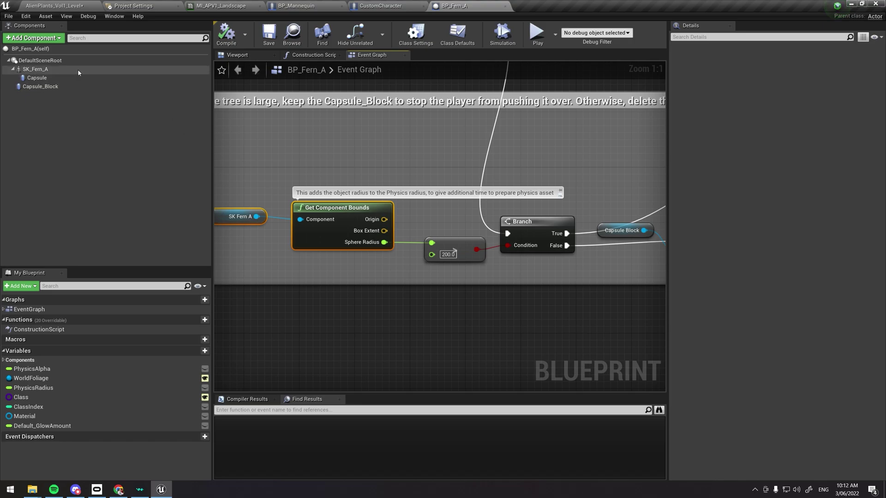
Step: Inspect the BP_Fern_A plant model in the blueprint's 3D preview and return to the event graph
left_click(237, 55)
right_click_drag(458, 229, 459, 196)
key("s")
left_click(362, 56)
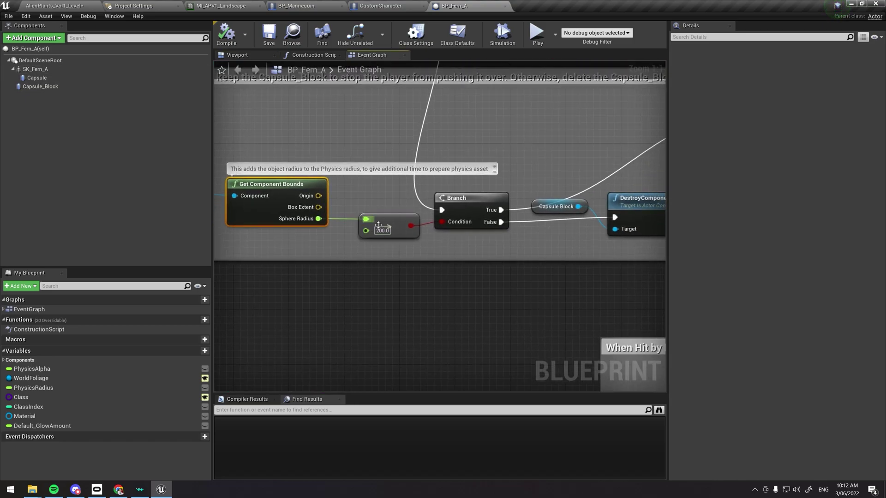
Step: Trace the sphere radius check to DestroyComponent, and move the Branch node up, clear of the Capsule Block node
left_click(382, 231)
scroll(518, 243, "down", 1)
right_click_drag(518, 243, 322, 250)
right_click_drag(348, 205, 342, 210)
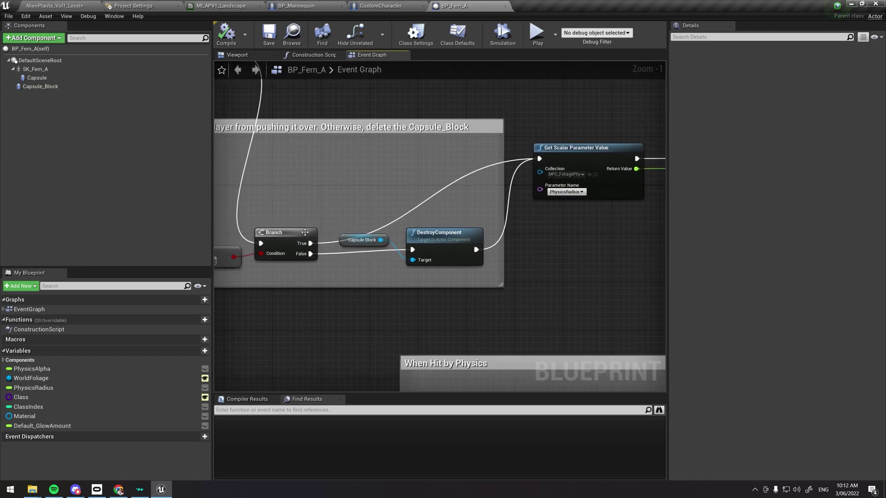
left_click_drag(305, 232, 298, 190)
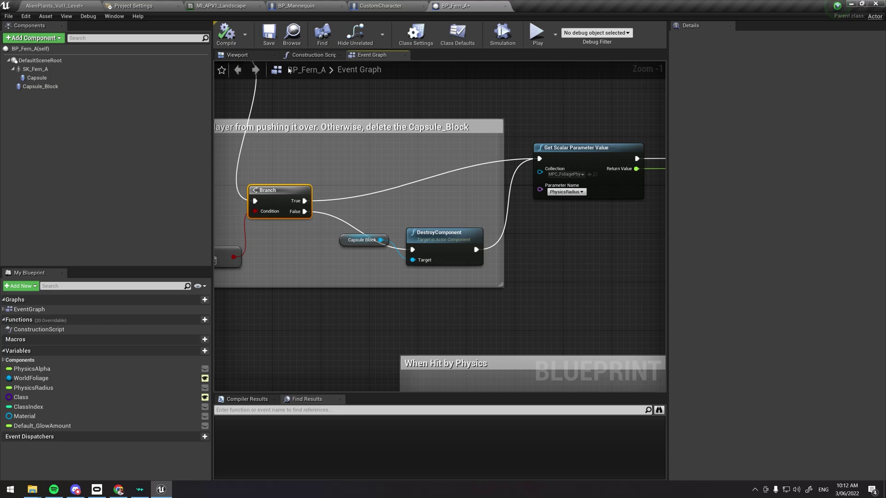
right_click_drag(460, 196, 444, 220)
right_click_drag(320, 184, 411, 173)
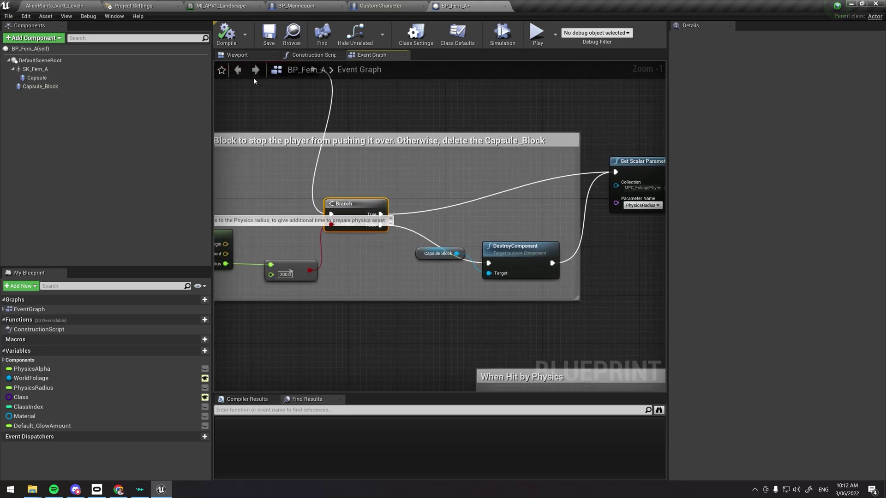
Step: Inspect the Capsule_Block component around the fern's trunk in the 3D preview and return to the event graph
left_click(235, 55)
left_click(40, 86)
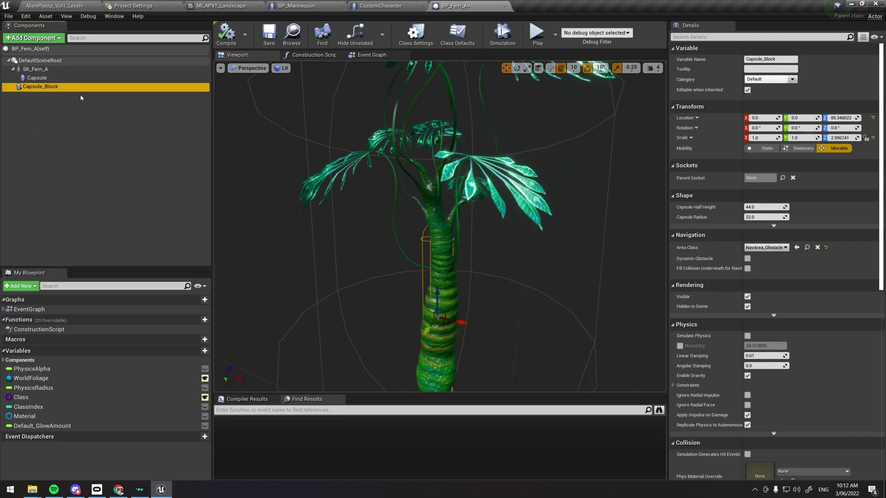
key("f")
right_click_drag(440, 226, 456, 240)
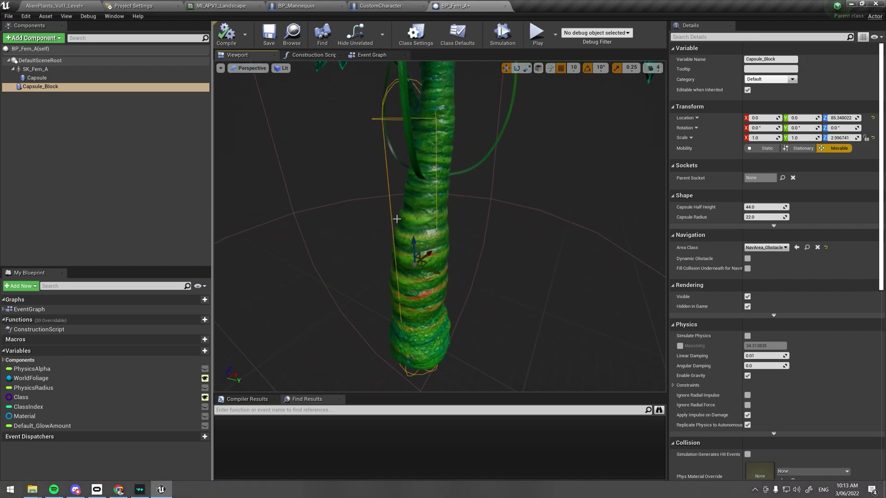
left_click(46, 91)
left_click(372, 55)
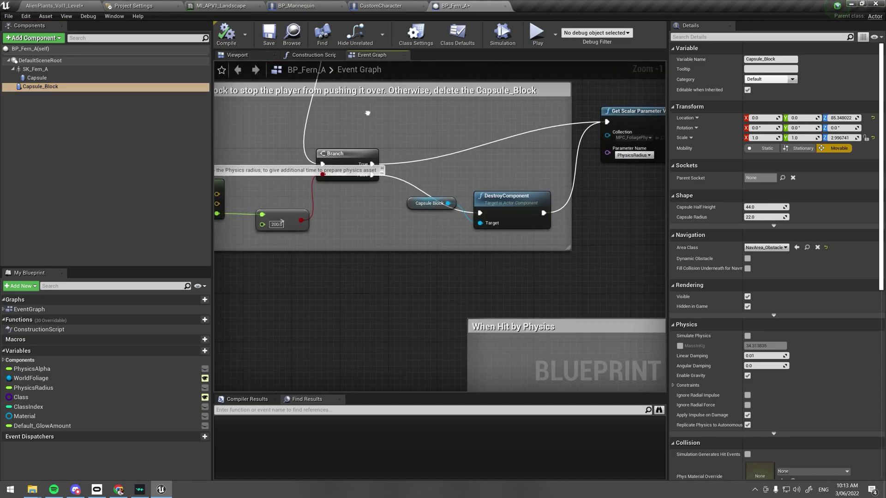
Step: Follow the radius comparison through the Branch to the Capsule Block node, and view that component around the whole fern
right_click_drag(369, 183, 507, 180)
left_click(397, 252)
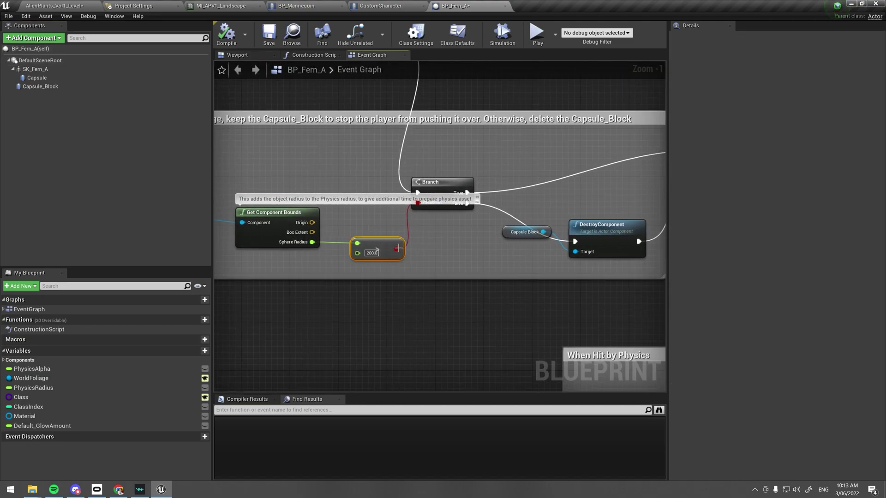
right_click_drag(446, 251, 328, 227)
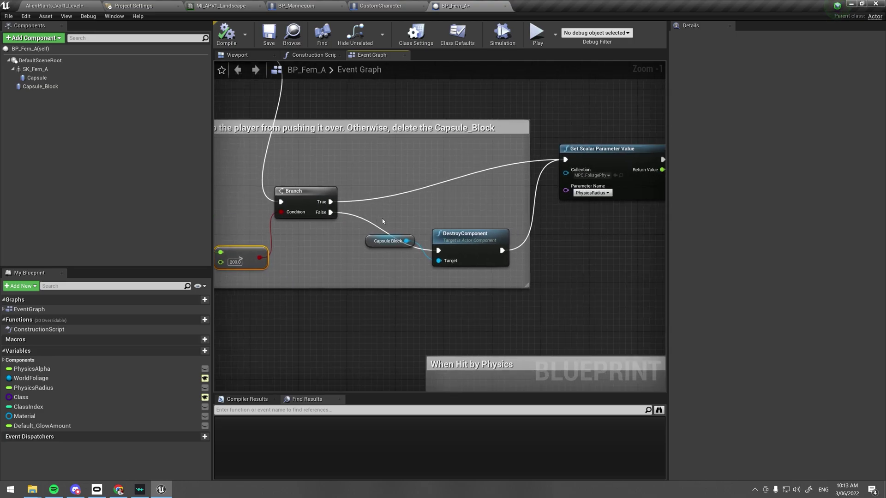
double_click(388, 240)
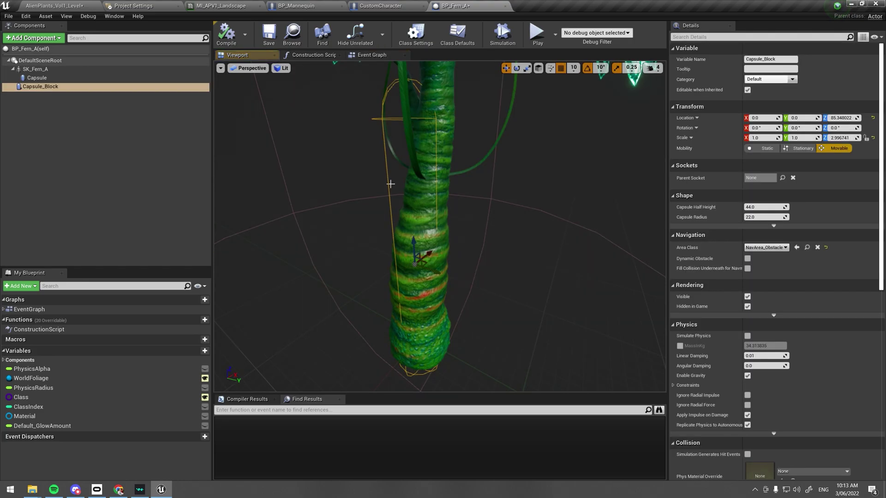
right_click_drag(399, 200, 383, 184)
scroll(399, 200, "down", 5)
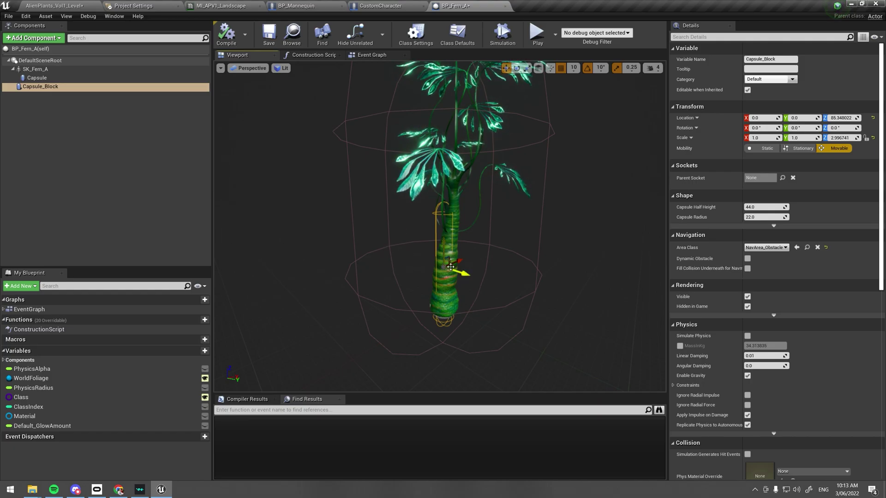
Step: Play-test the level, running the character into the large fern trunk and through the smaller plants, and stop the session
left_click(54, 5)
left_click(524, 33)
key("alt+p")
key("w")
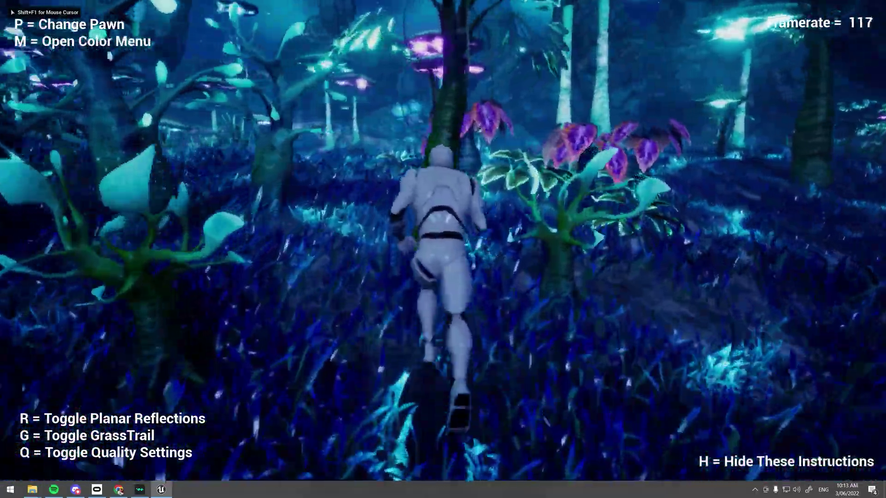
key("s")
key("w")
key("s")
key("w")
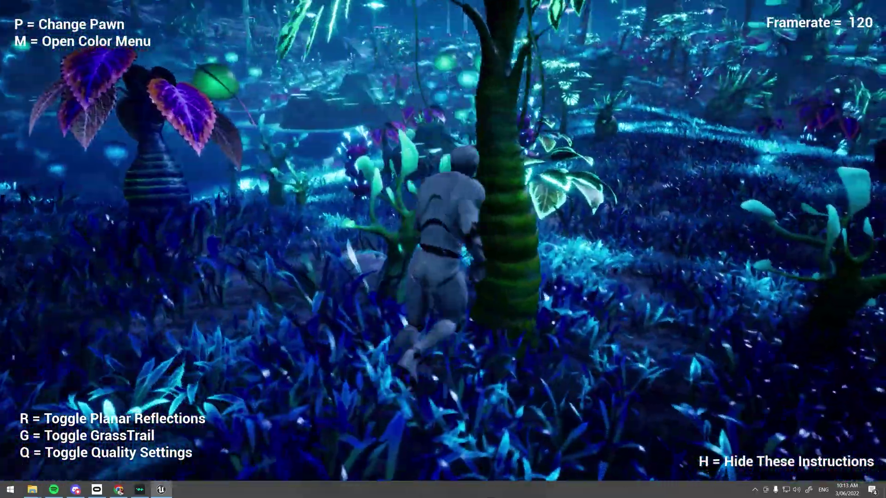
key("w")
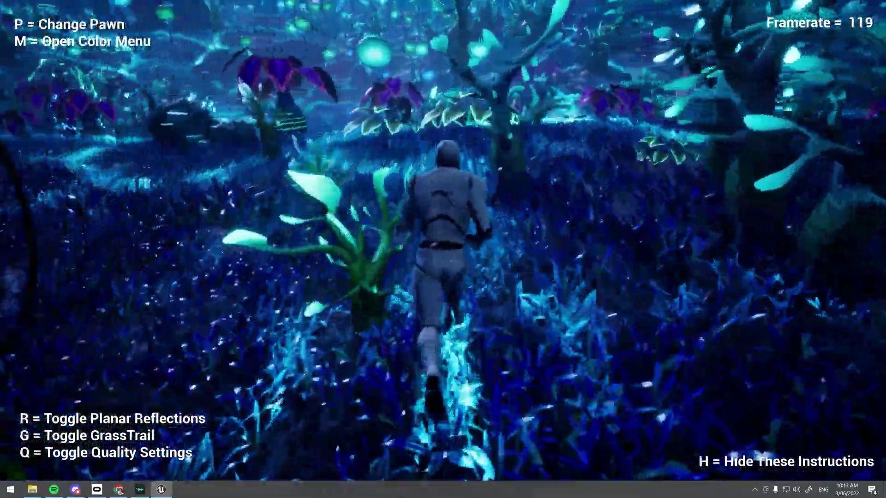
key("w")
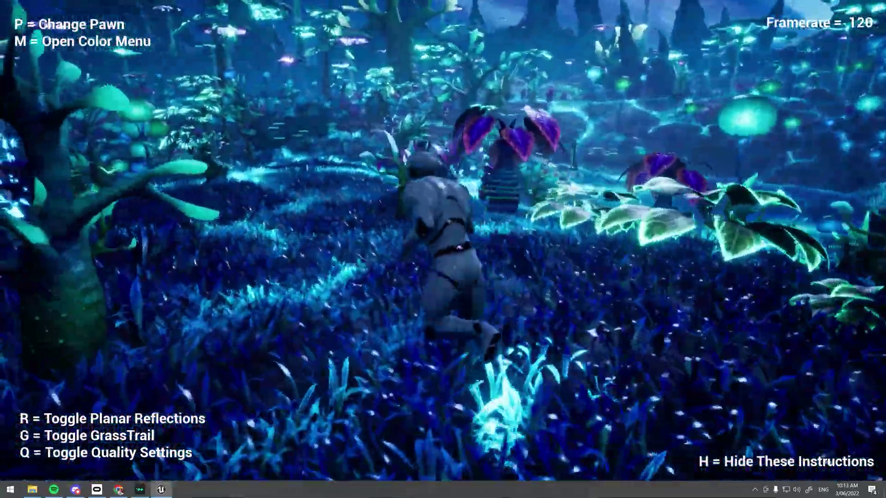
key("w")
key("Escape")
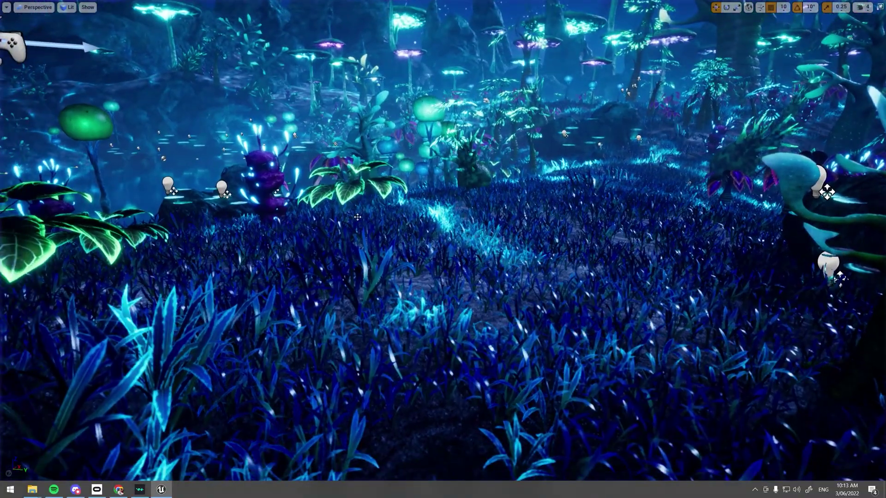
Step: Switch to Foliage mode, set the paint brush size to 100, and paint SM_APV1_Fern_A onto the grass
key("F11")
left_click(247, 34)
left_click(249, 87)
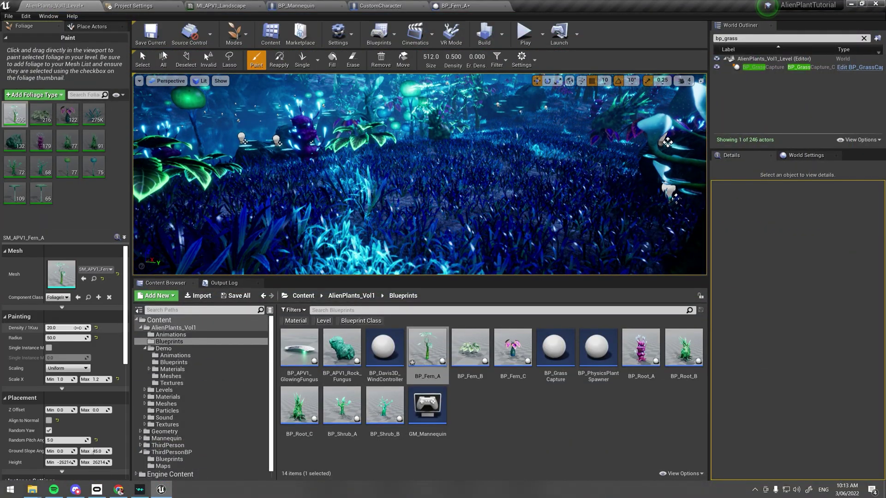
left_click(431, 57)
type("100")
key("Return")
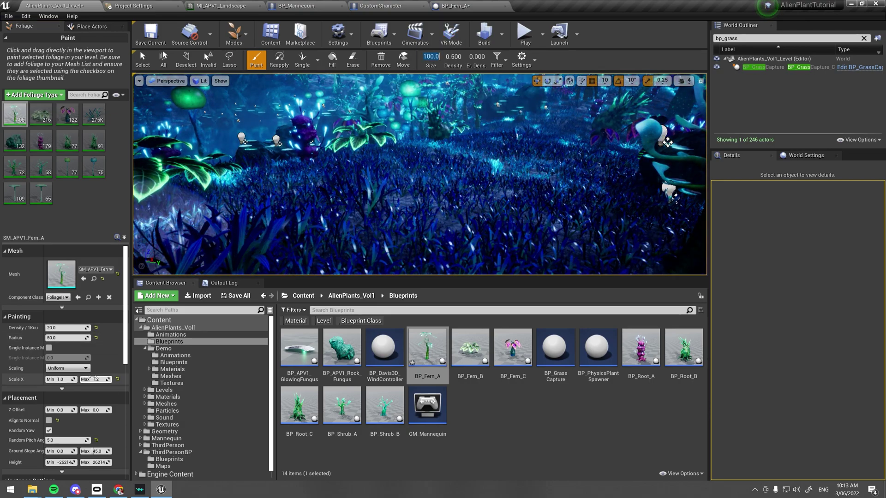
left_click(491, 198)
Step: Play-test the level again, running the character forward through the ferns and leafy plants around the painted area
left_click(526, 35)
key("w")
key("w")
key("w")
key("w")
key("w")
key("w")
key("w")
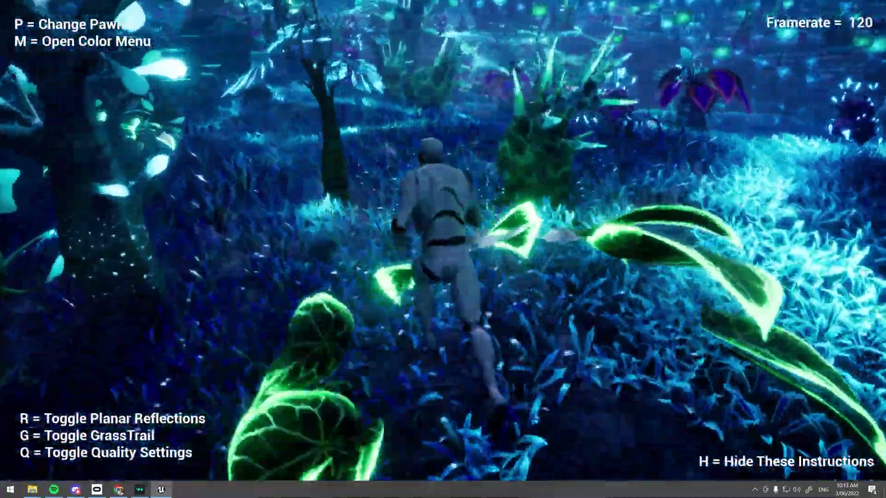